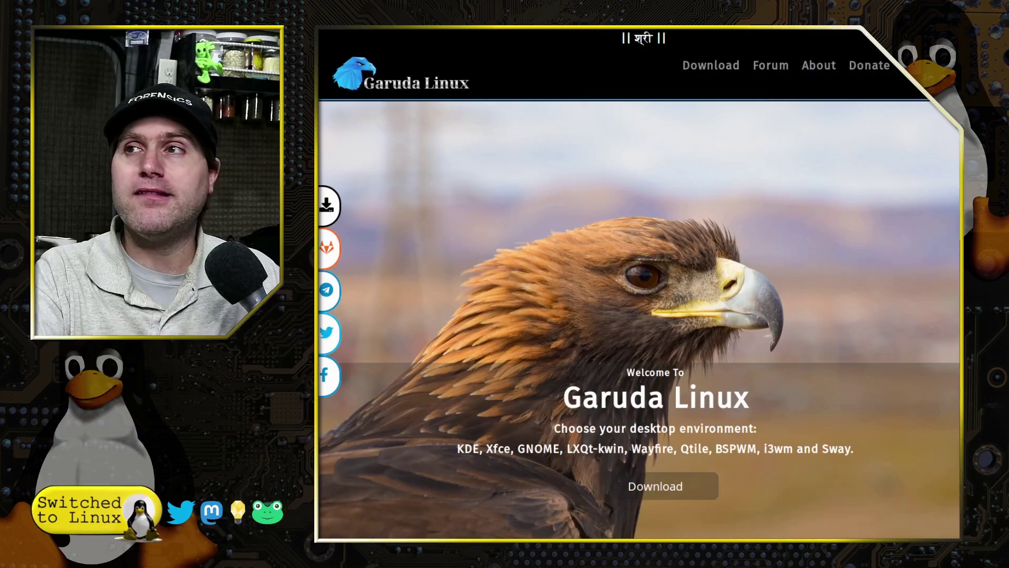
# Step: Scroll the Garuda home page past the installer, BTRFS, Timeshift, Assistant and Gamer spotlights to Features
pyautogui.scroll(-4, 680, 166)
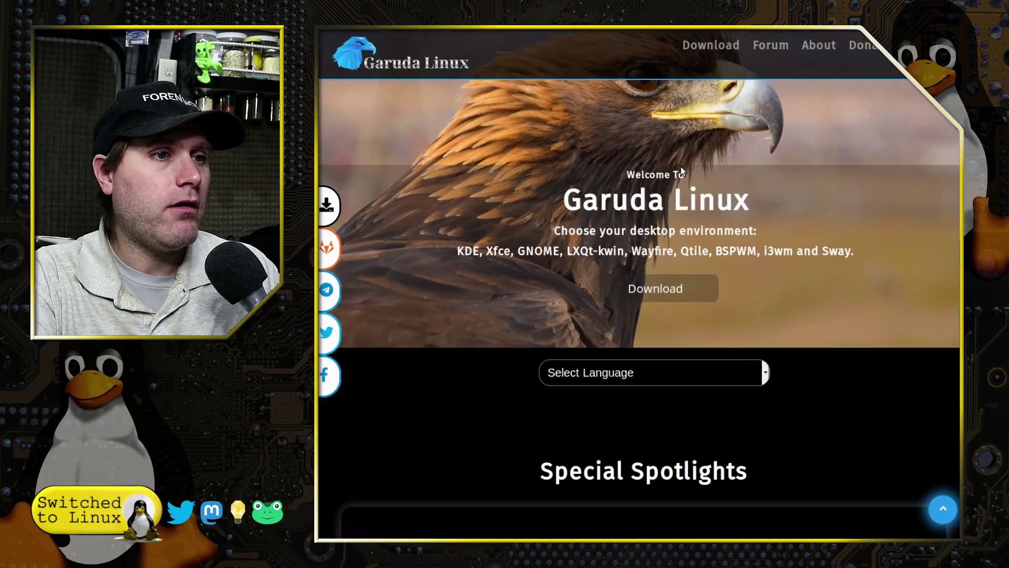
pyautogui.scroll(4, 682, 168)
pyautogui.scroll(1, 683, 167)
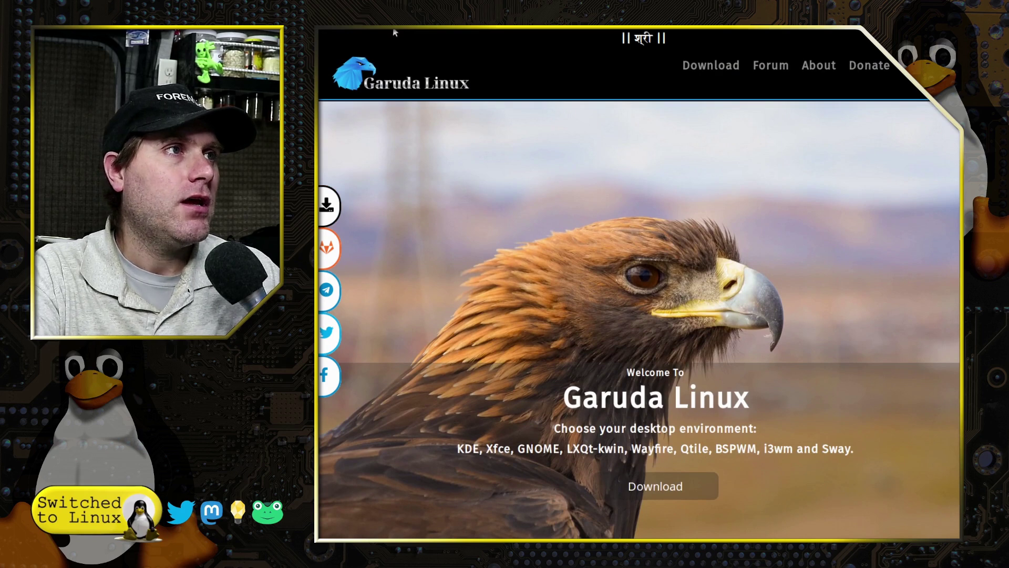
pyautogui.scroll(-3, 562, 94)
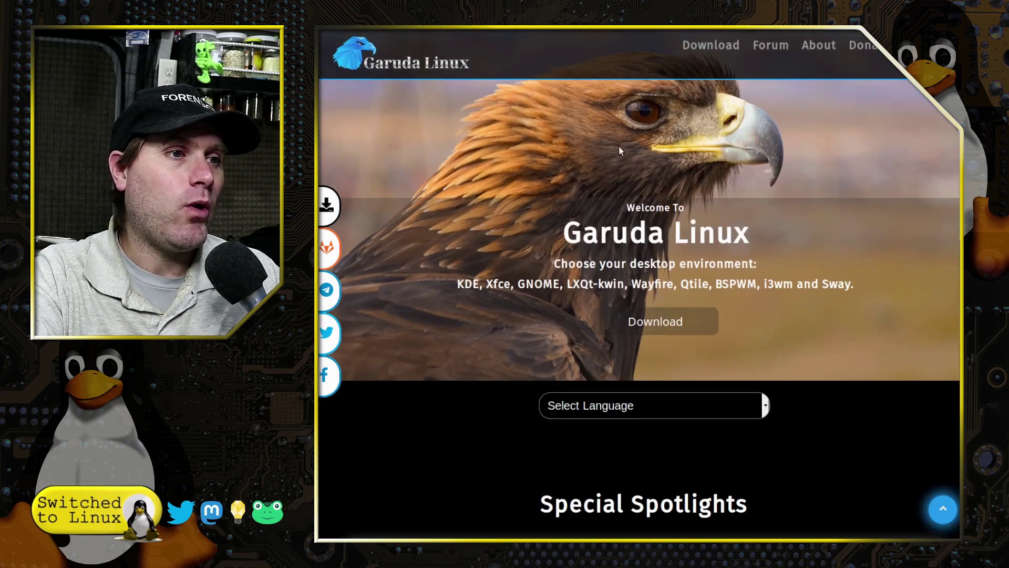
pyautogui.scroll(-2, 702, 340)
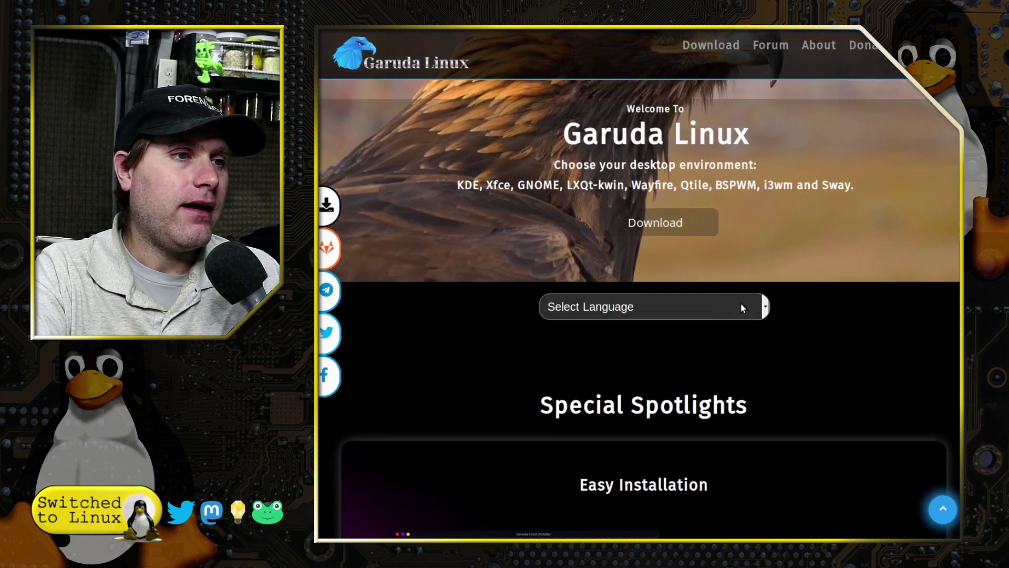
pyautogui.scroll(-5, 741, 314)
pyautogui.scroll(-1, 726, 291)
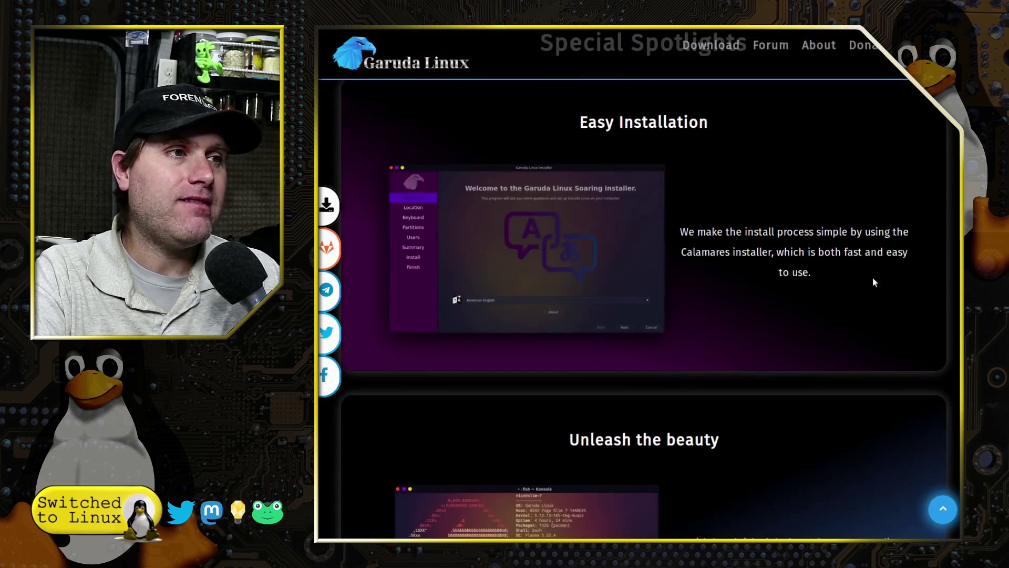
pyautogui.scroll(-4, 785, 265)
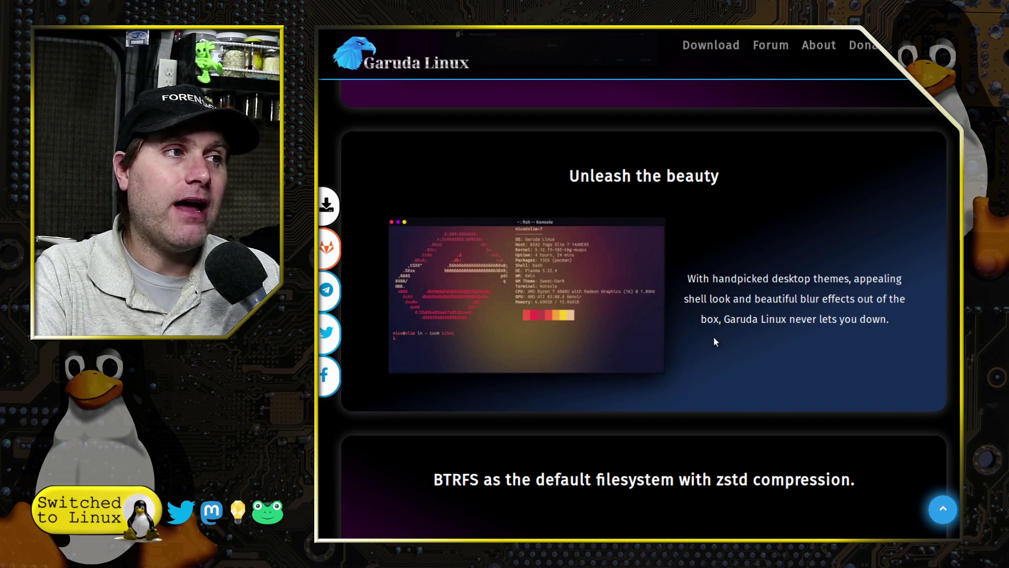
pyautogui.scroll(-5, 714, 339)
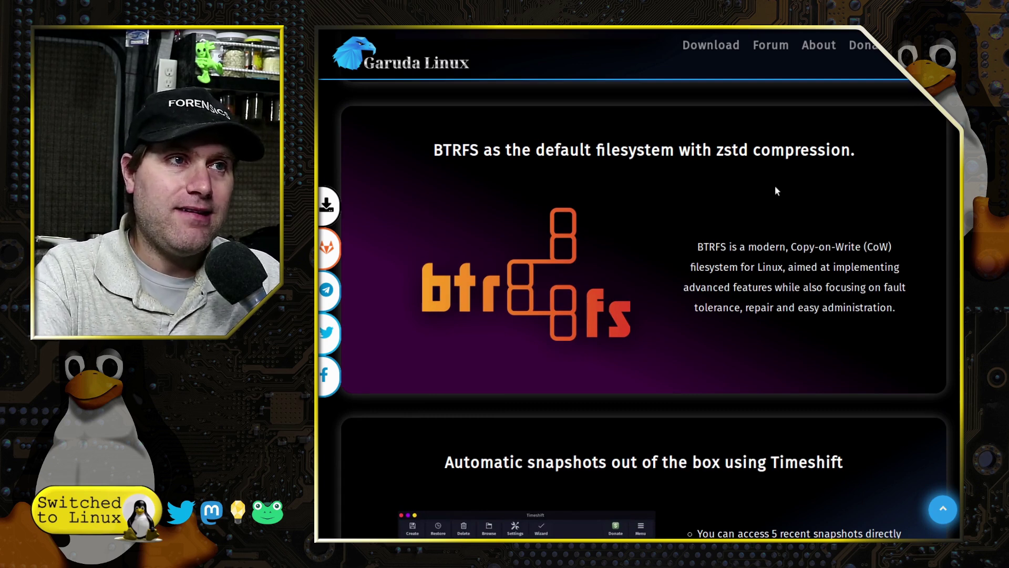
pyautogui.scroll(-1, 857, 219)
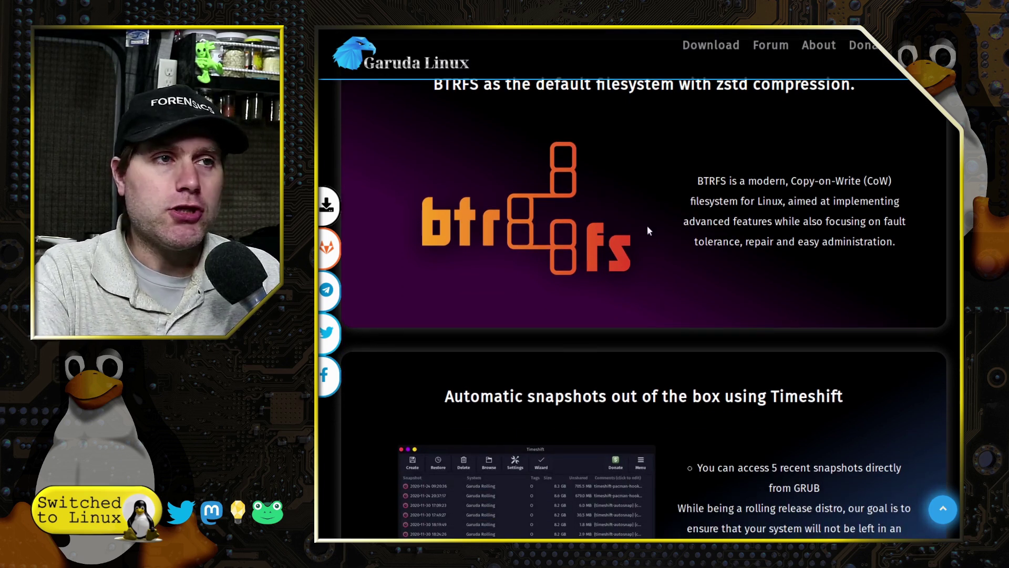
pyautogui.scroll(-2, 782, 236)
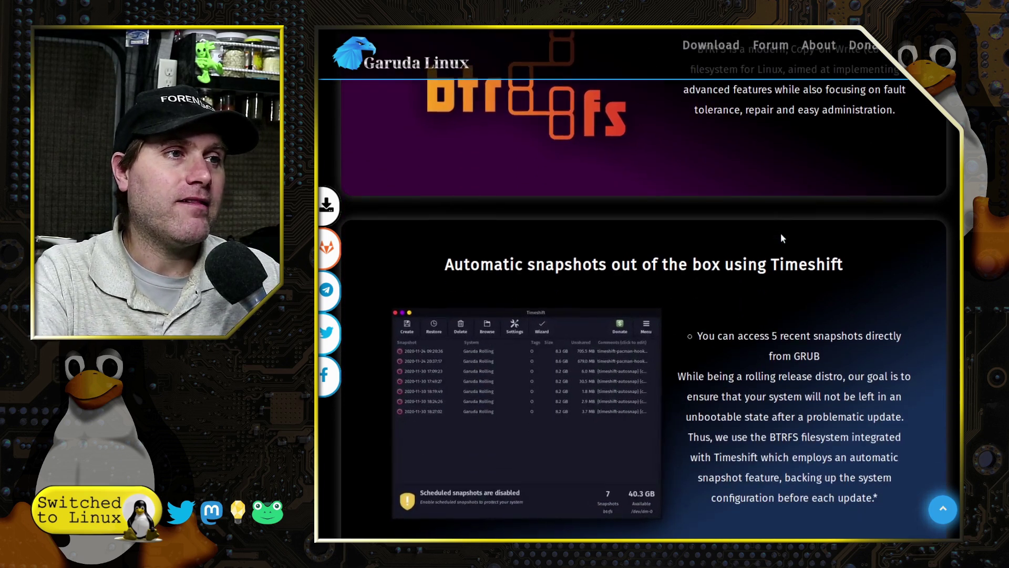
pyautogui.scroll(-1, 808, 291)
pyautogui.scroll(-6, 807, 290)
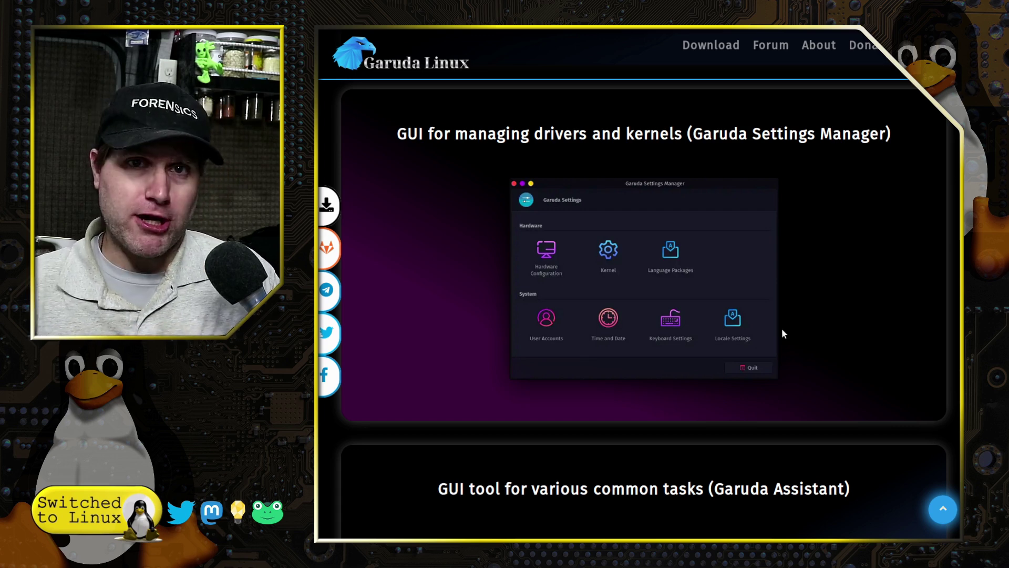
pyautogui.scroll(-5, 812, 316)
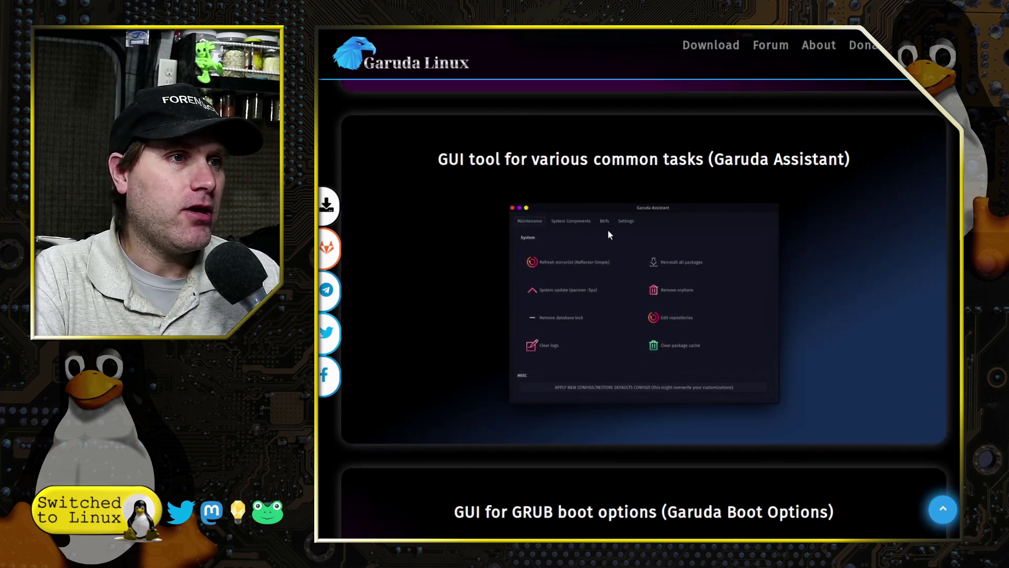
pyautogui.scroll(-6, 841, 361)
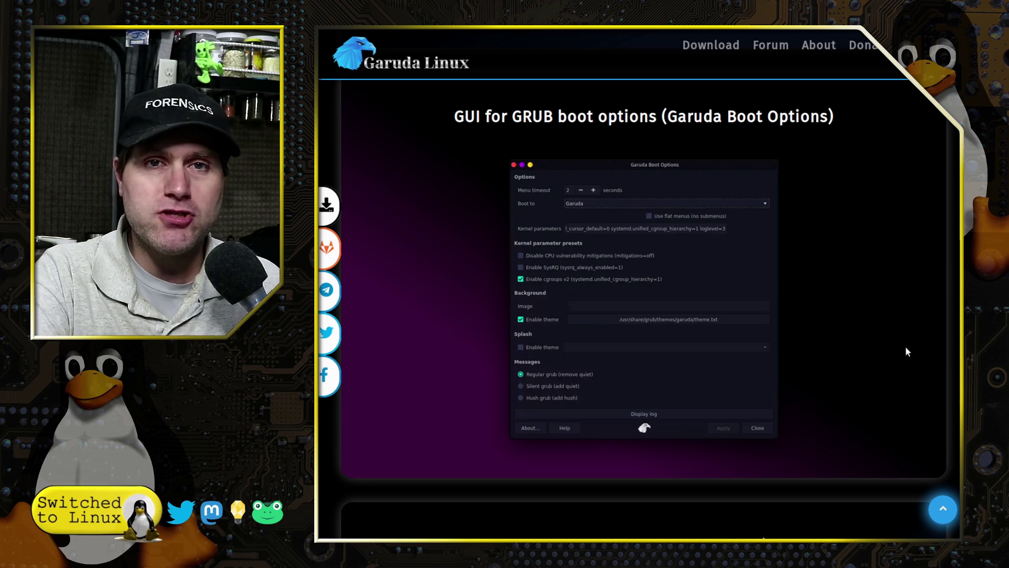
pyautogui.scroll(-6, 841, 330)
pyautogui.scroll(-6, 841, 333)
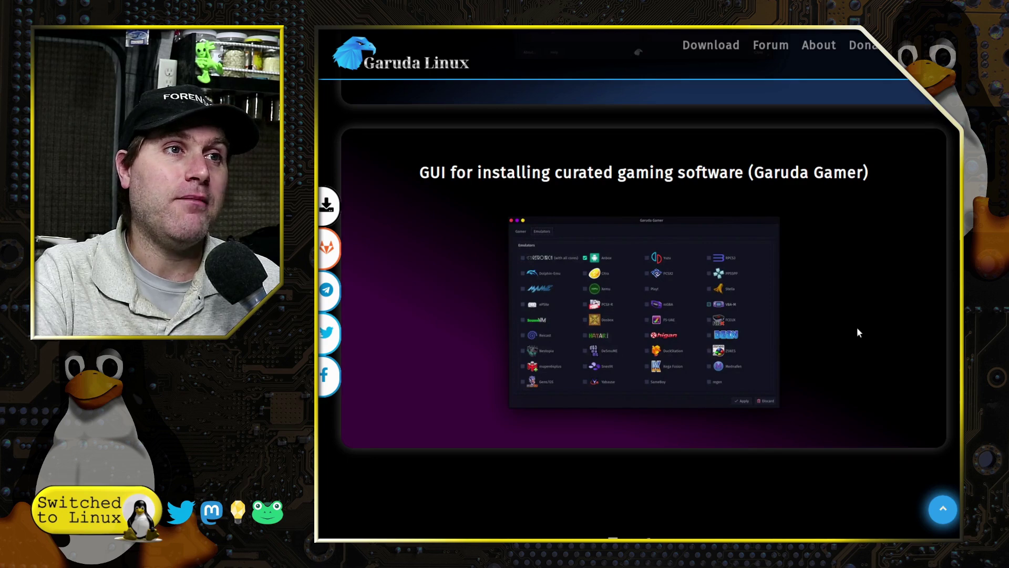
pyautogui.scroll(-6, 857, 331)
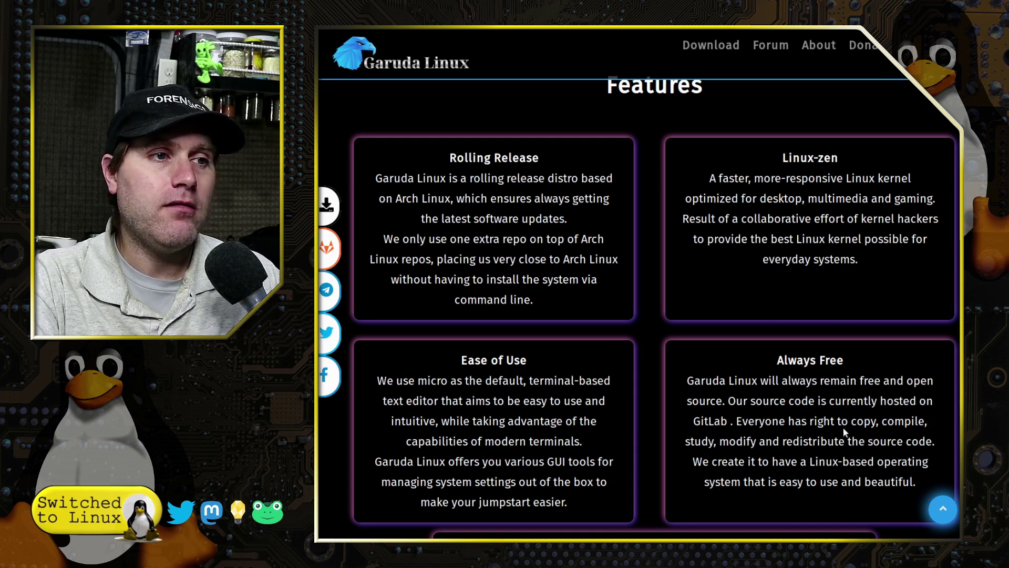
# Step: Skim down to Focus on Performance, then go to the Download page from the top navigation
pyautogui.scroll(-5, 843, 428)
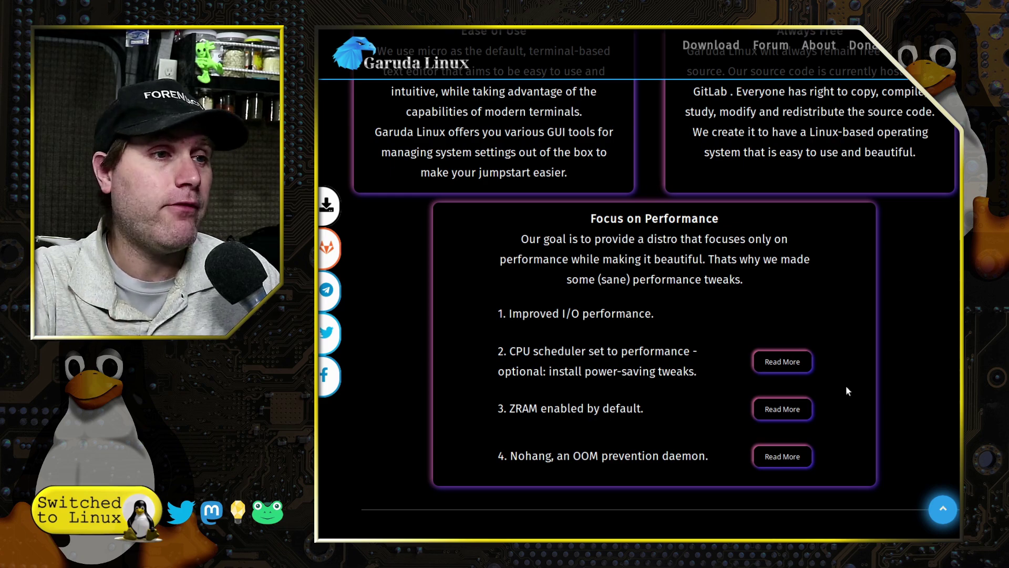
pyautogui.scroll(-2, 809, 389)
pyautogui.scroll(3, 793, 381)
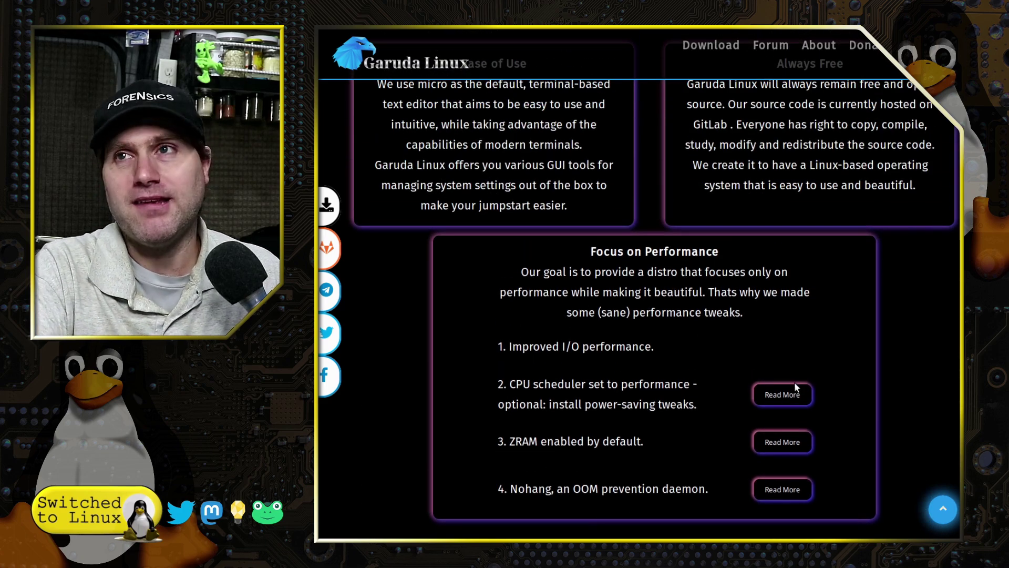
pyautogui.scroll(10, 794, 381)
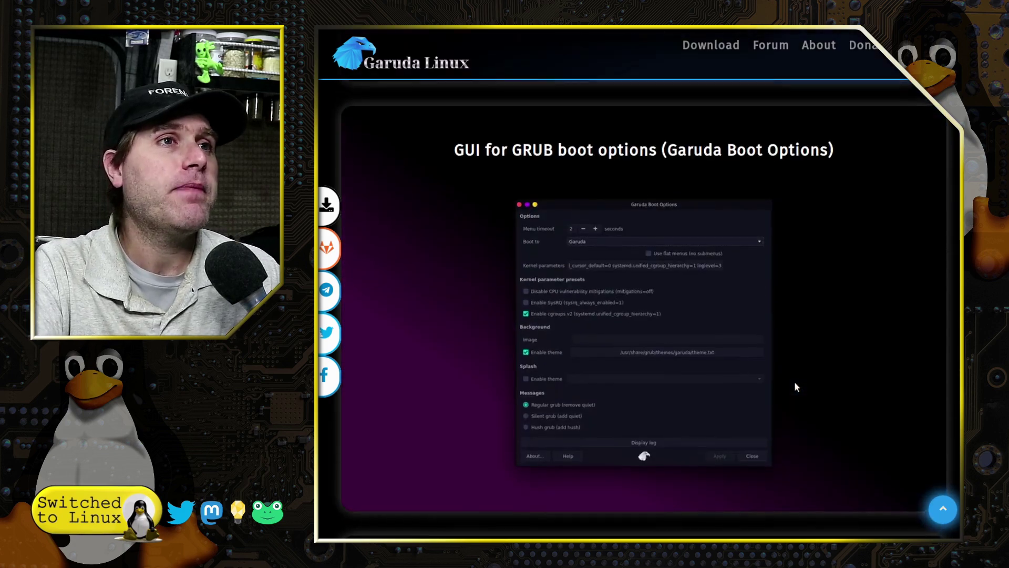
pyautogui.scroll(3, 795, 387)
pyautogui.click(714, 58)
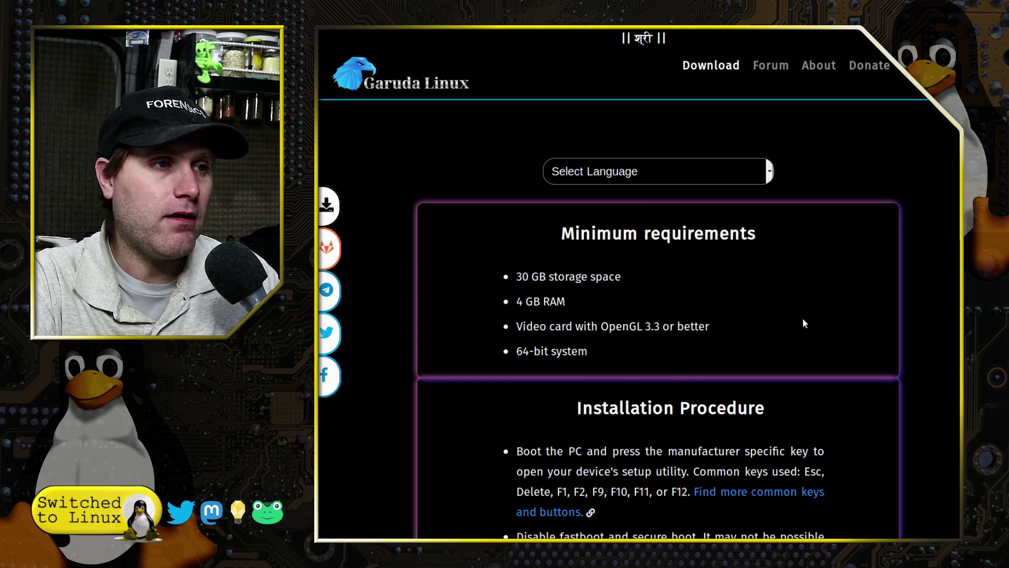
# Step: Scroll past Installation Procedure and Garuda Downloader to the KDE Dr460nized edition downloads
pyautogui.scroll(-3, 803, 319)
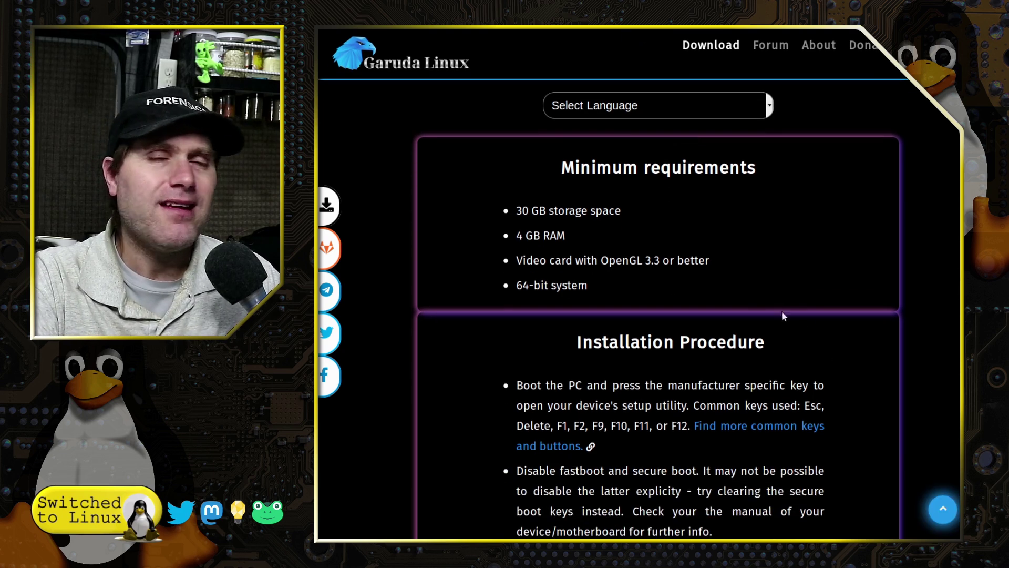
pyautogui.scroll(-4, 804, 330)
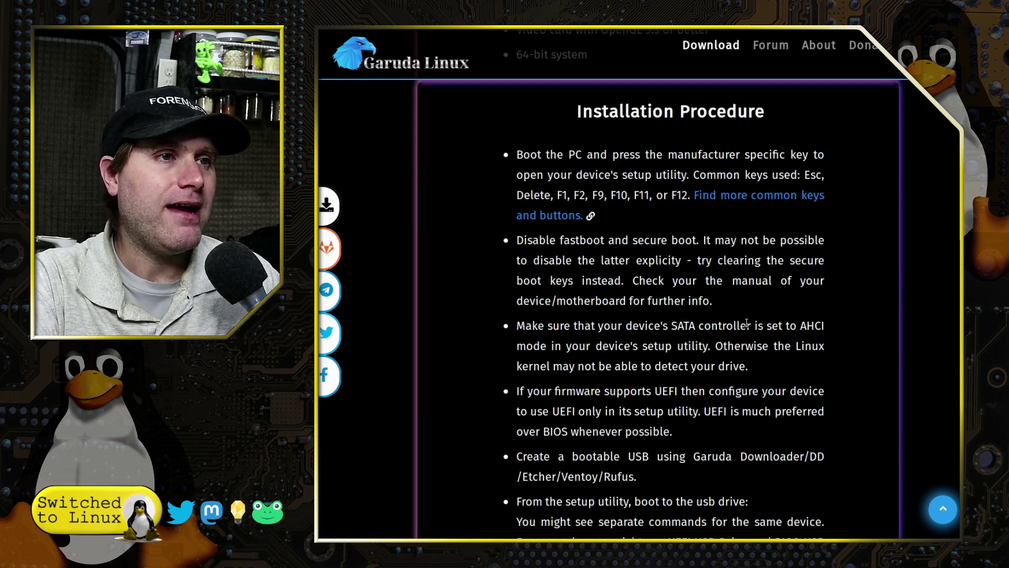
pyautogui.scroll(-5, 693, 210)
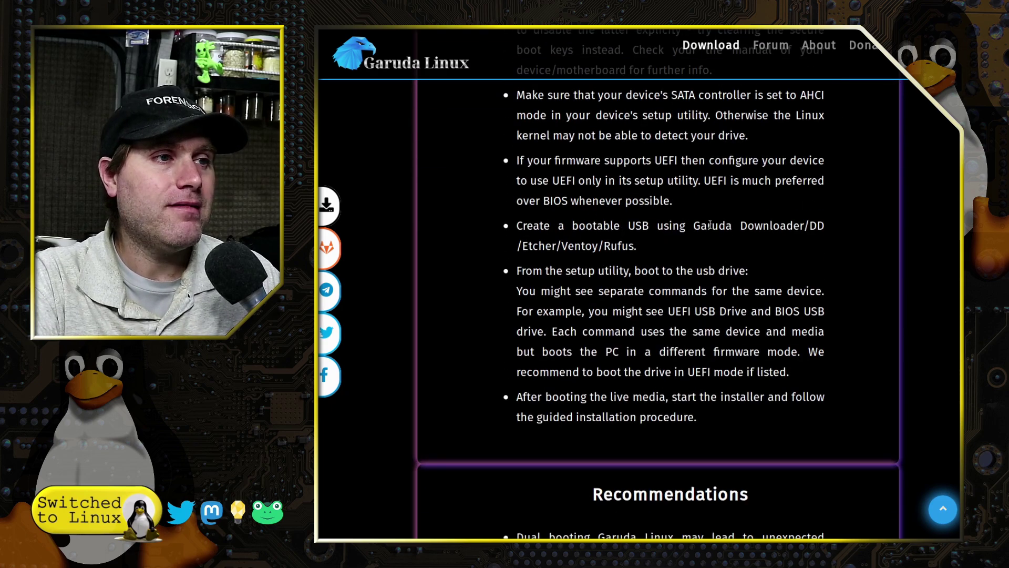
pyautogui.scroll(-15, 710, 215)
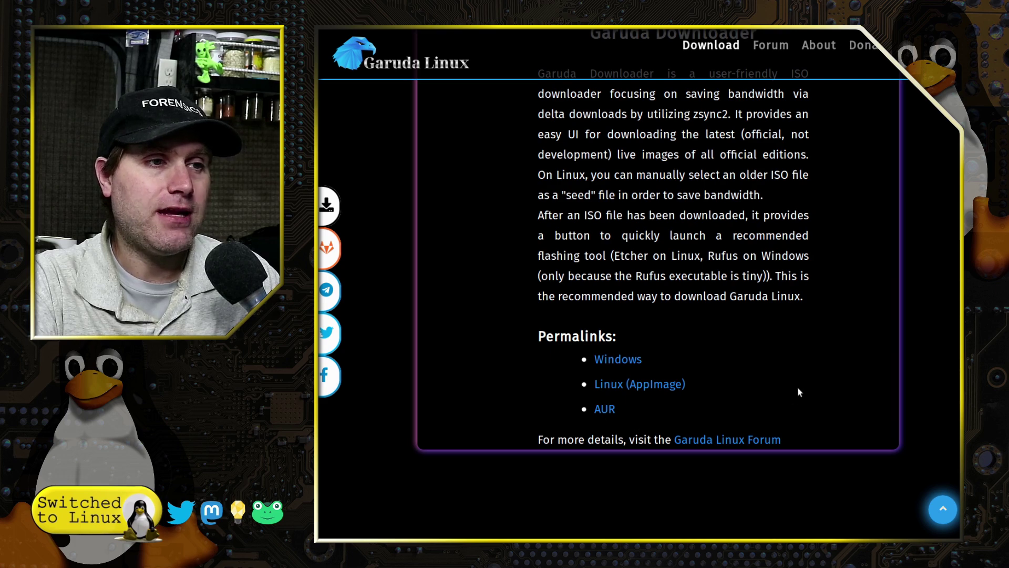
pyautogui.scroll(-7, 803, 380)
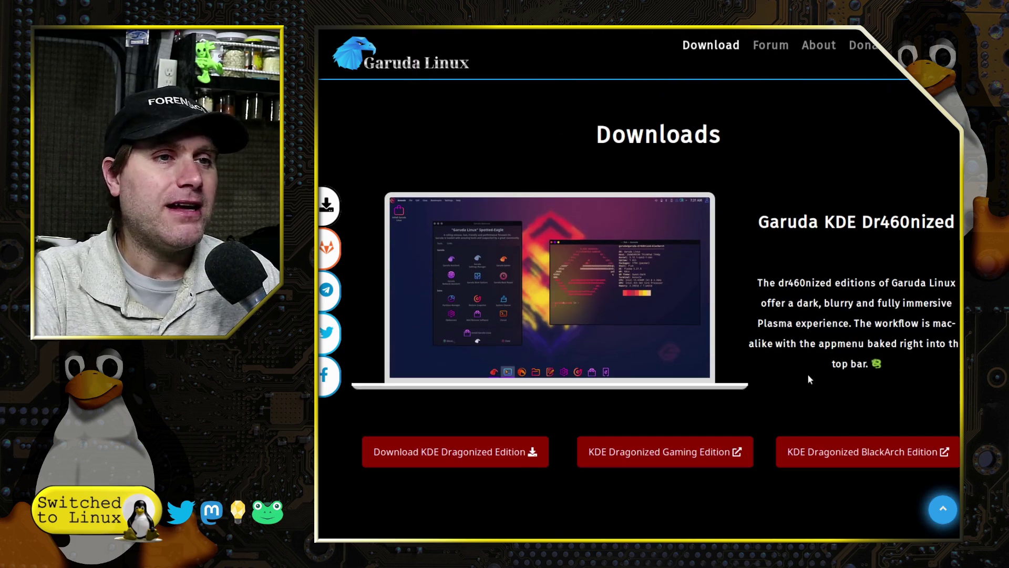
pyautogui.scroll(-1, 661, 363)
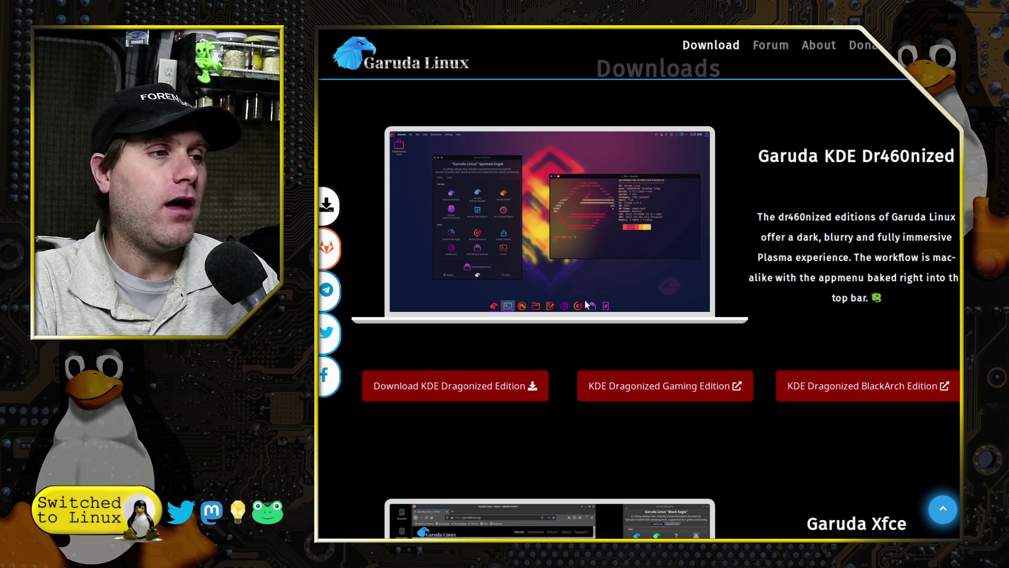
pyautogui.click(459, 386)
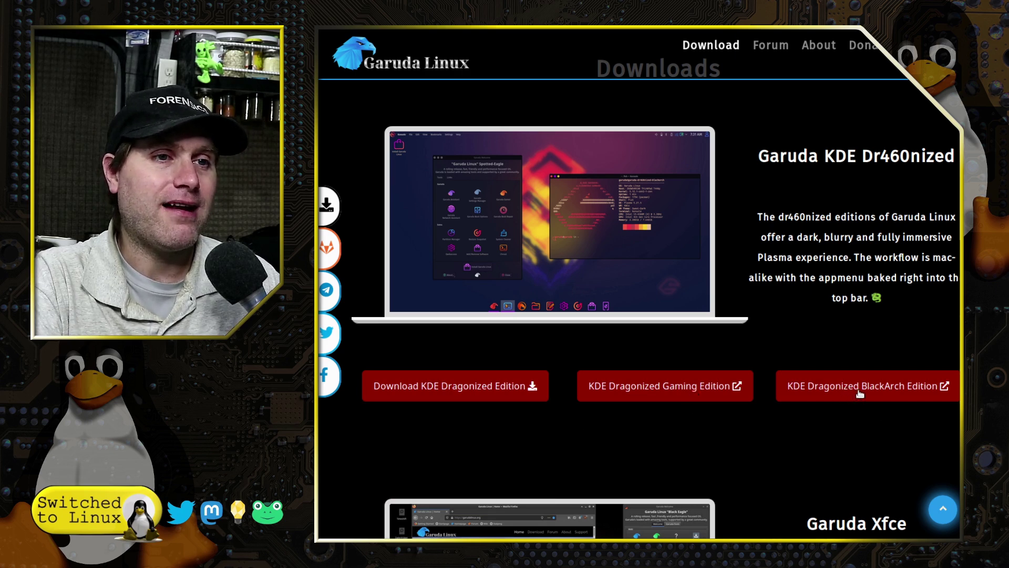
pyautogui.scroll(-3, 862, 392)
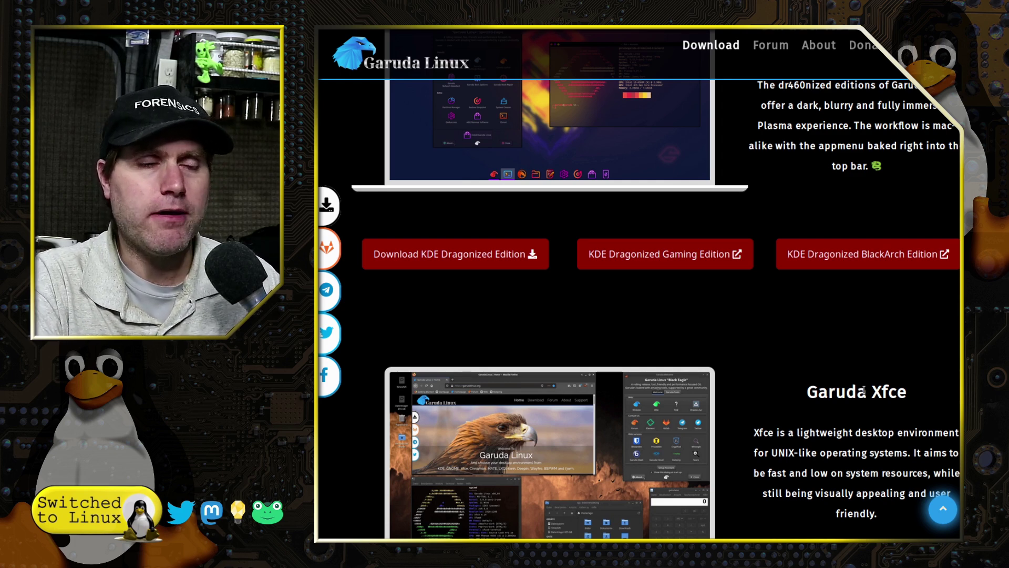
pyautogui.scroll(-3, 822, 382)
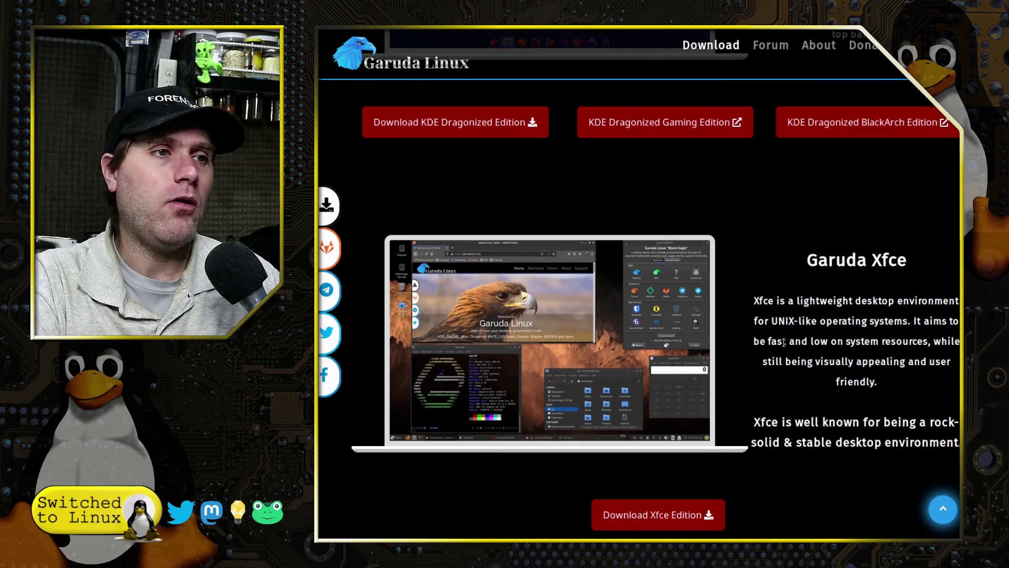
pyautogui.scroll(-2, 786, 345)
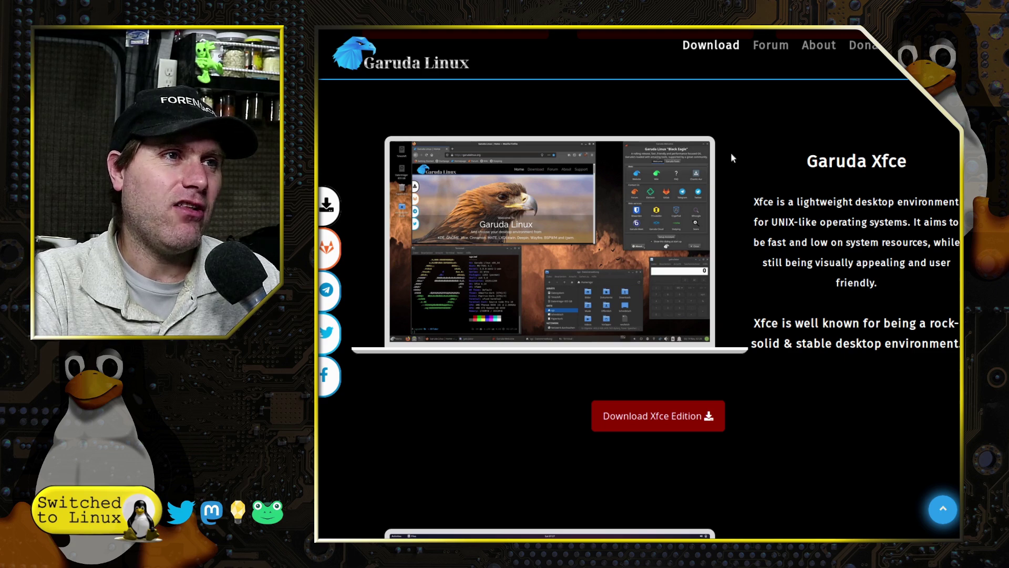
pyautogui.scroll(-6, 816, 323)
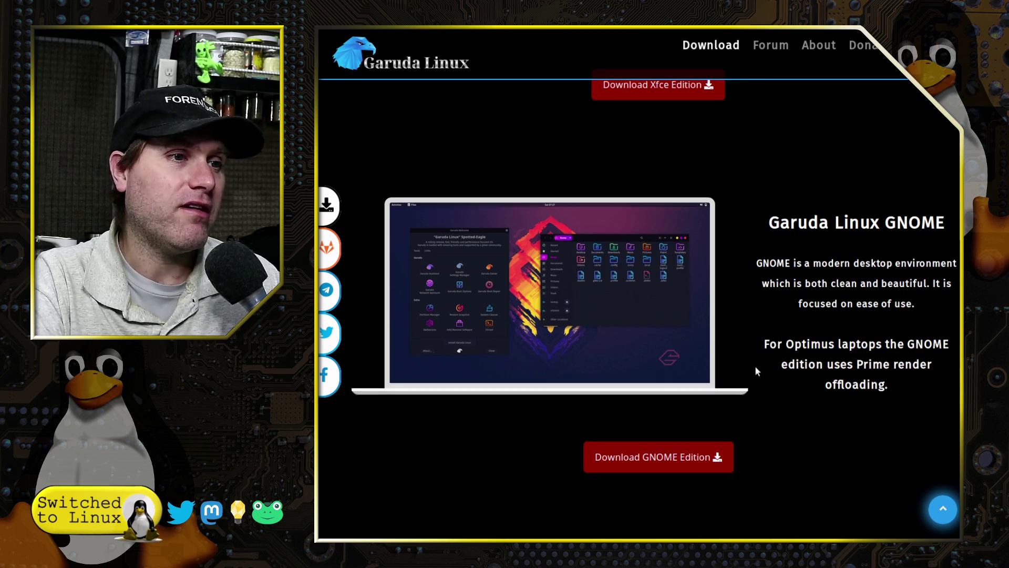
pyautogui.scroll(-7, 755, 365)
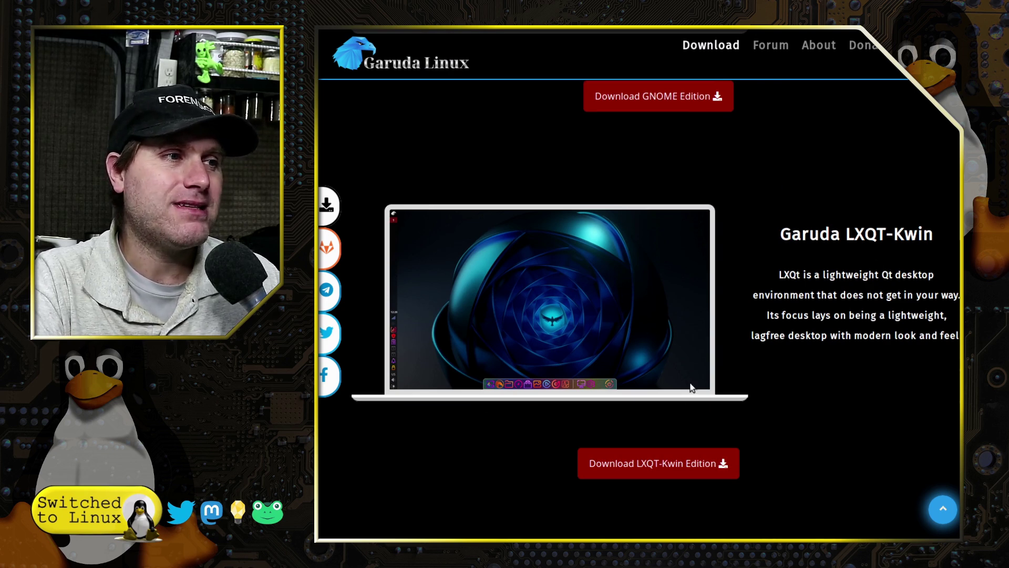
pyautogui.scroll(-1, 867, 404)
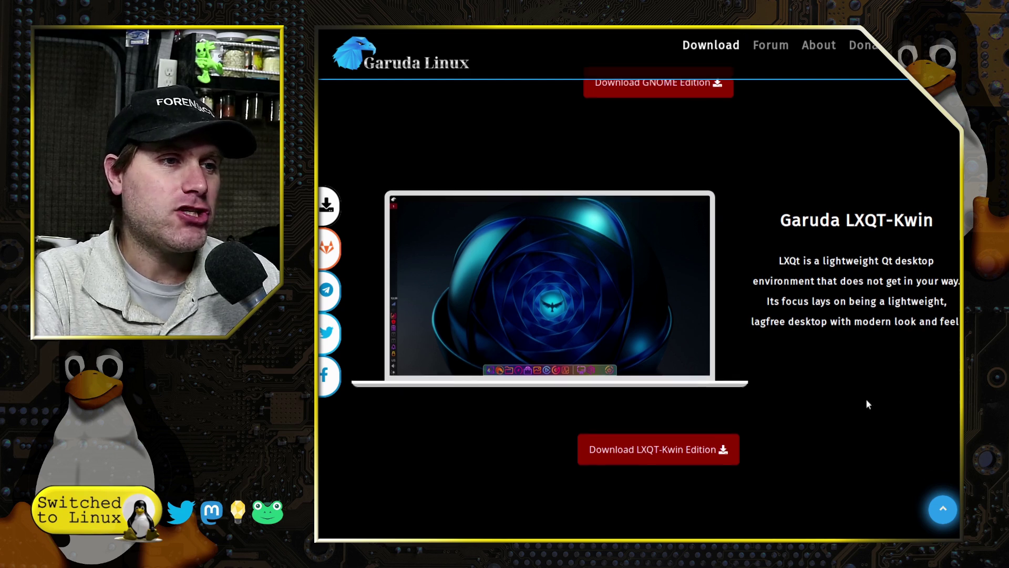
pyautogui.scroll(-7, 868, 404)
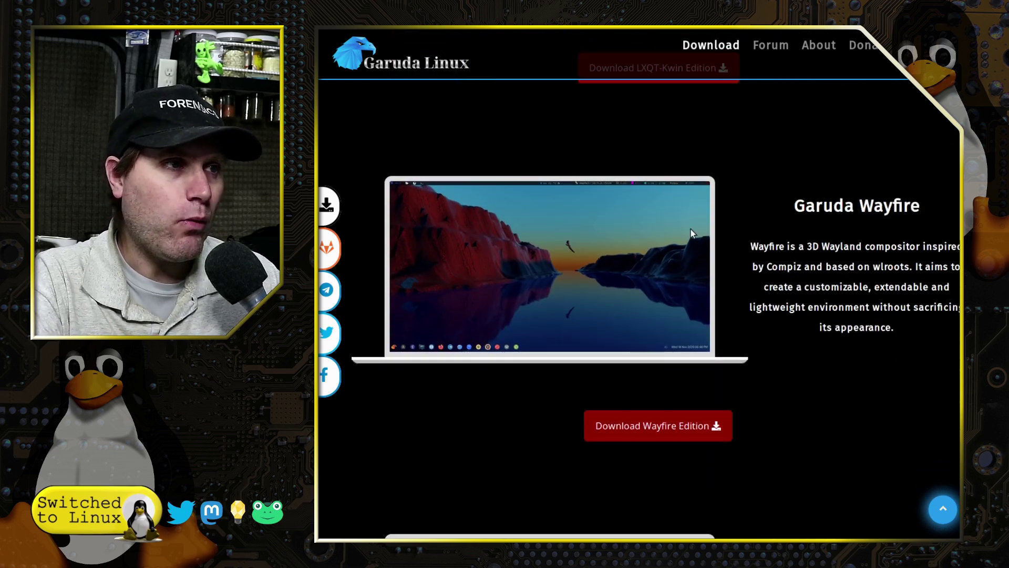
pyautogui.scroll(-5, 692, 322)
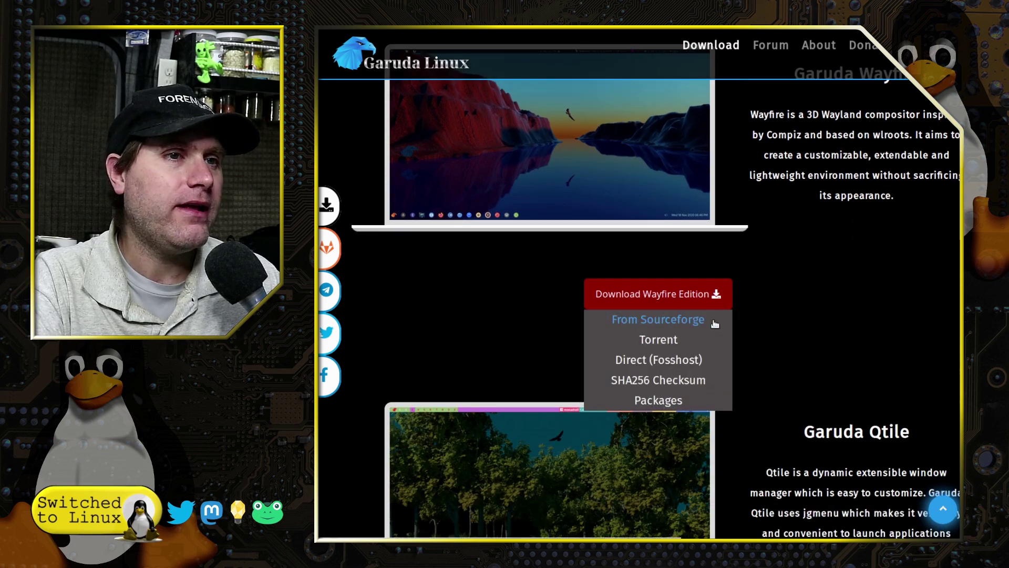
pyautogui.scroll(-13, 857, 322)
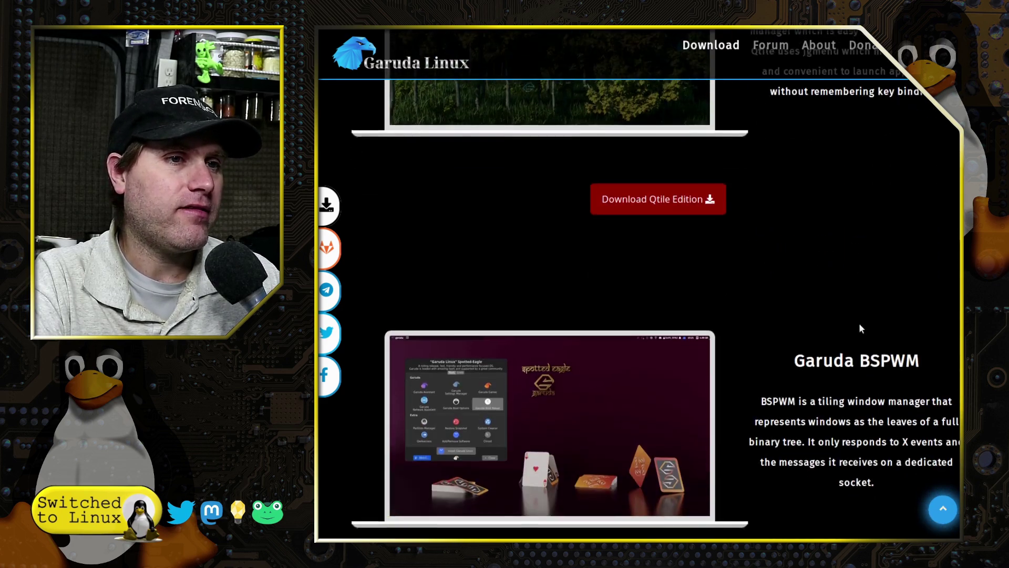
pyautogui.scroll(-15, 858, 323)
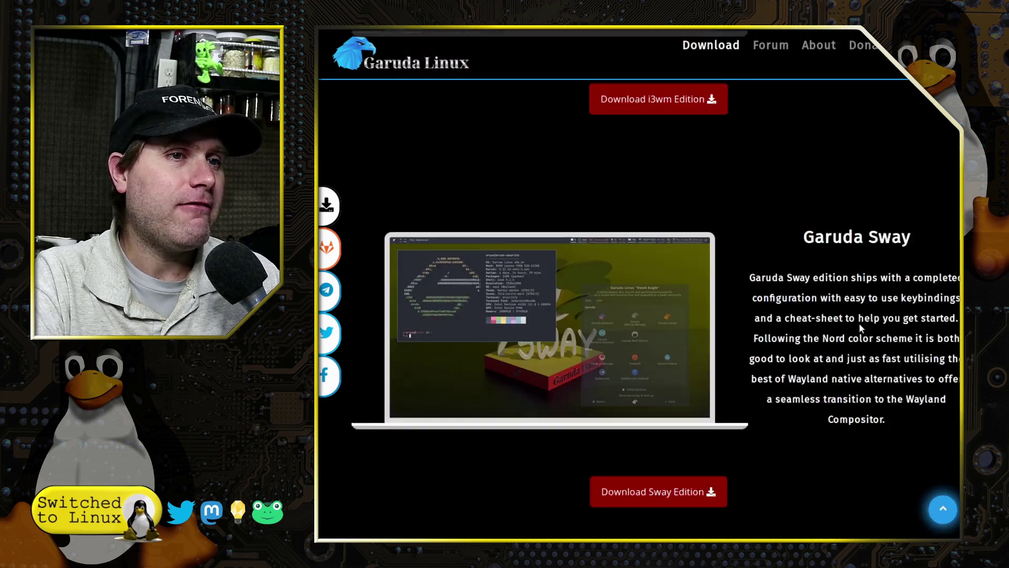
pyautogui.scroll(-3, 861, 326)
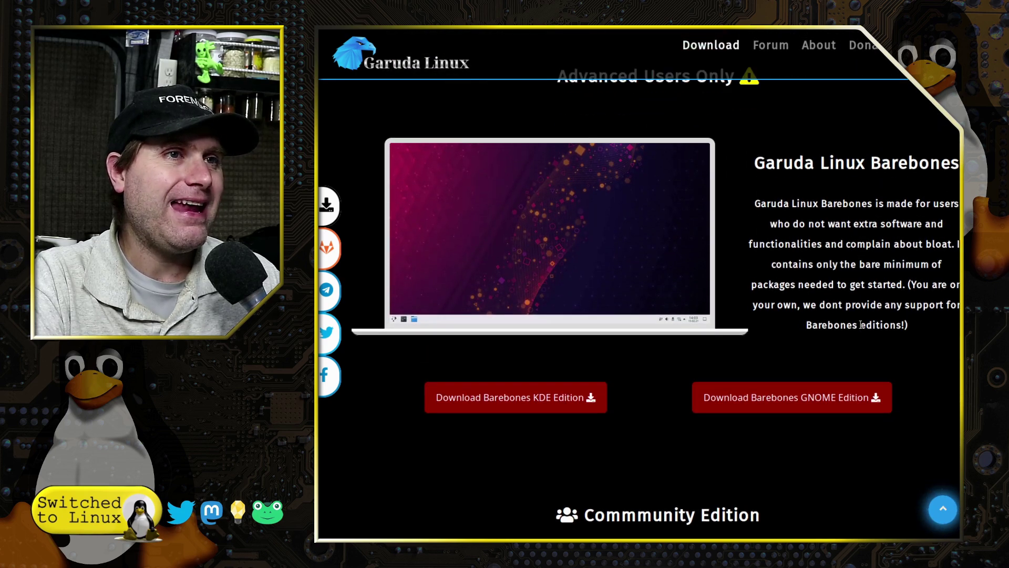
pyautogui.scroll(-9, 861, 325)
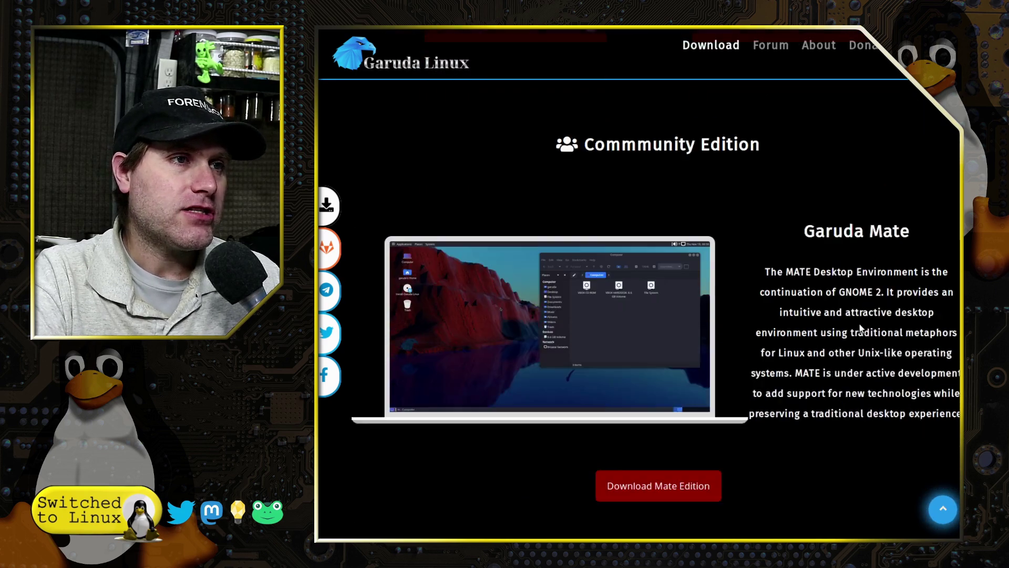
pyautogui.scroll(20, 867, 278)
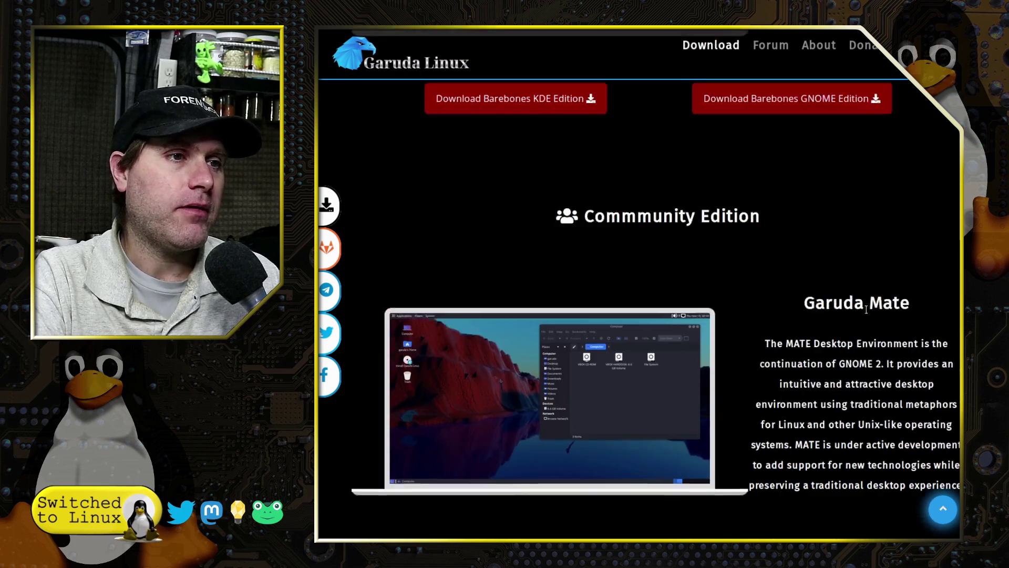
pyautogui.scroll(20, 872, 297)
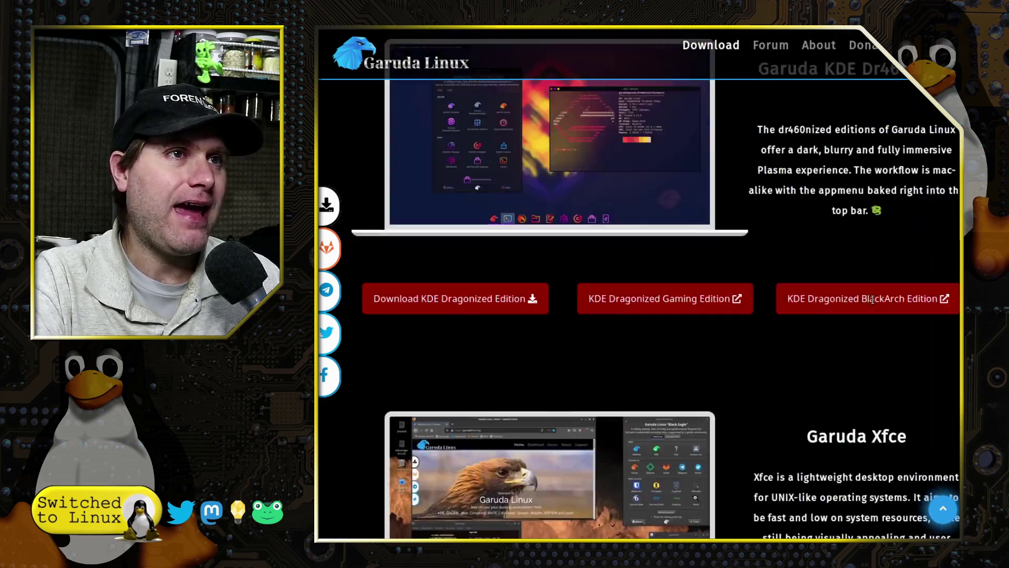
pyautogui.scroll(4, 850, 288)
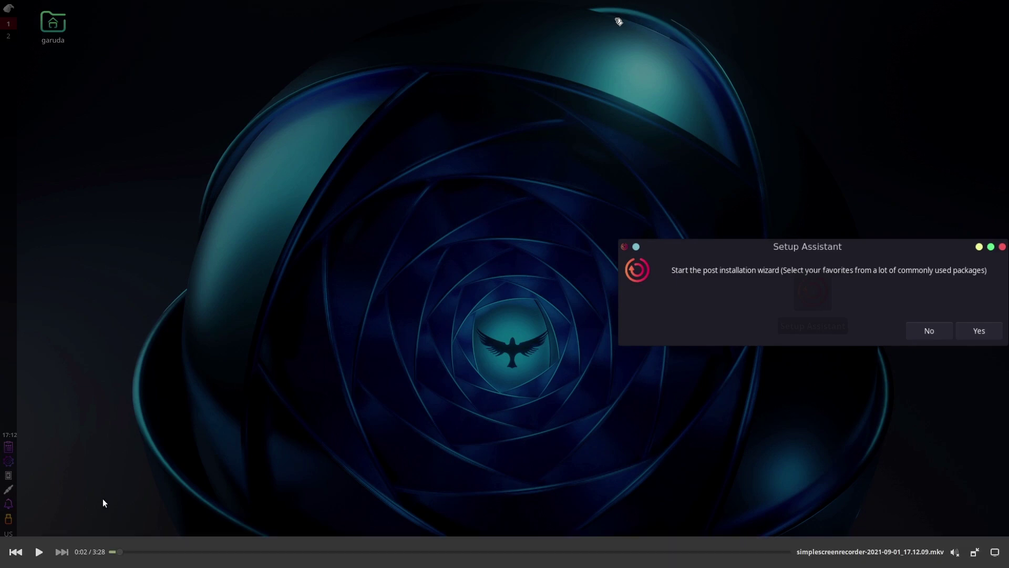
# Step: Start the session and decline printer/scanner/Samba support and the additional Garuda wallpapers
pyautogui.click(39, 552)
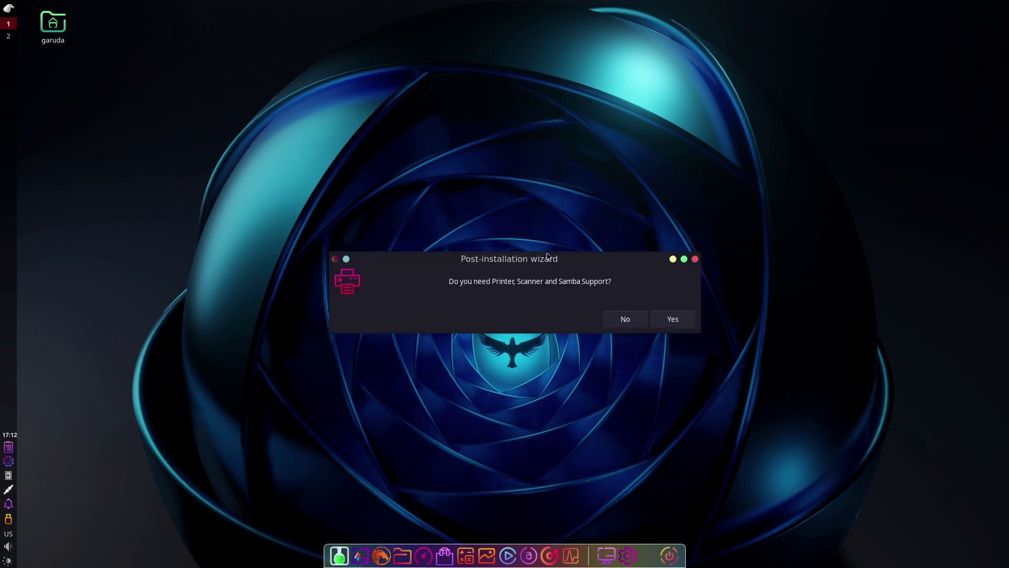
pyautogui.click(637, 323)
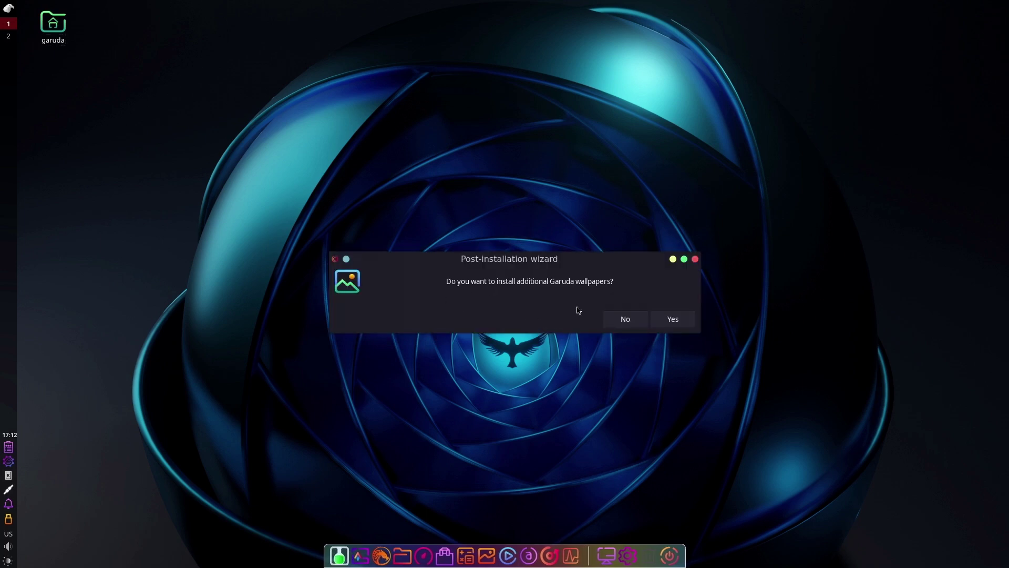
pyautogui.click(626, 319)
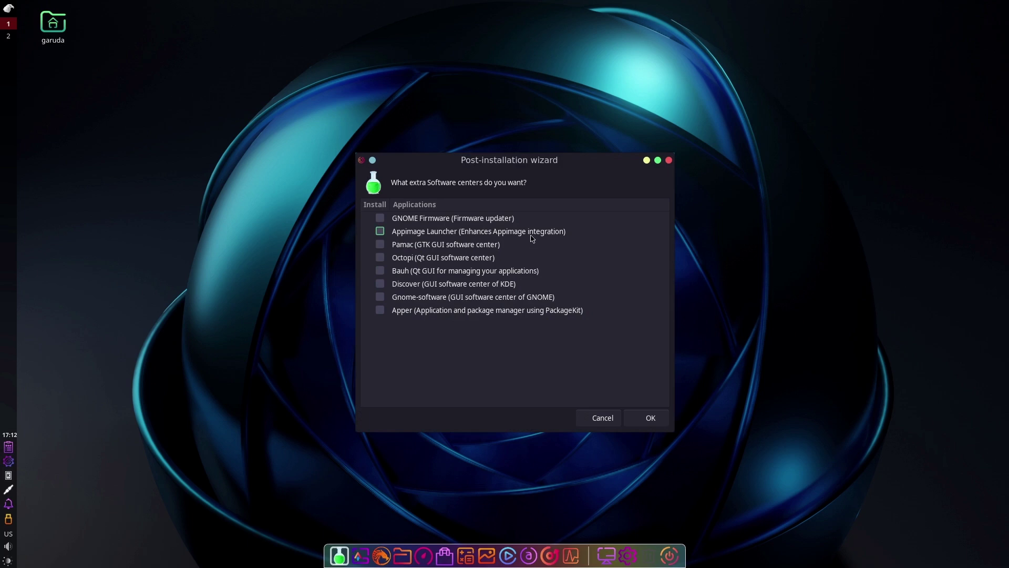
# Step: Select Appimage Launcher, briefly check Pamac, and continue past the software-center and kernel pages
pyautogui.click(398, 232)
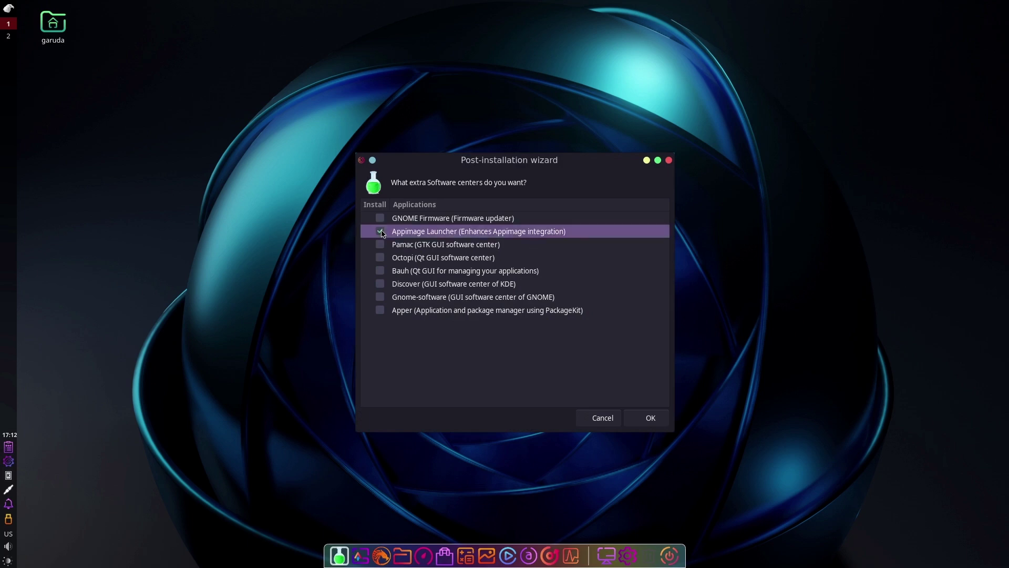
pyautogui.click(442, 551)
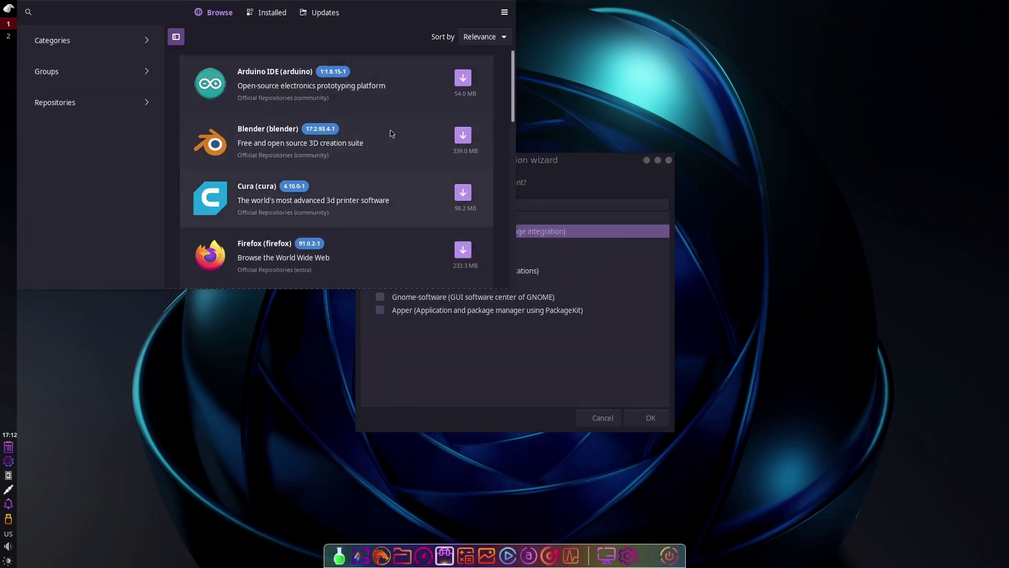
pyautogui.rightClick(82, 13)
pyautogui.click(119, 115)
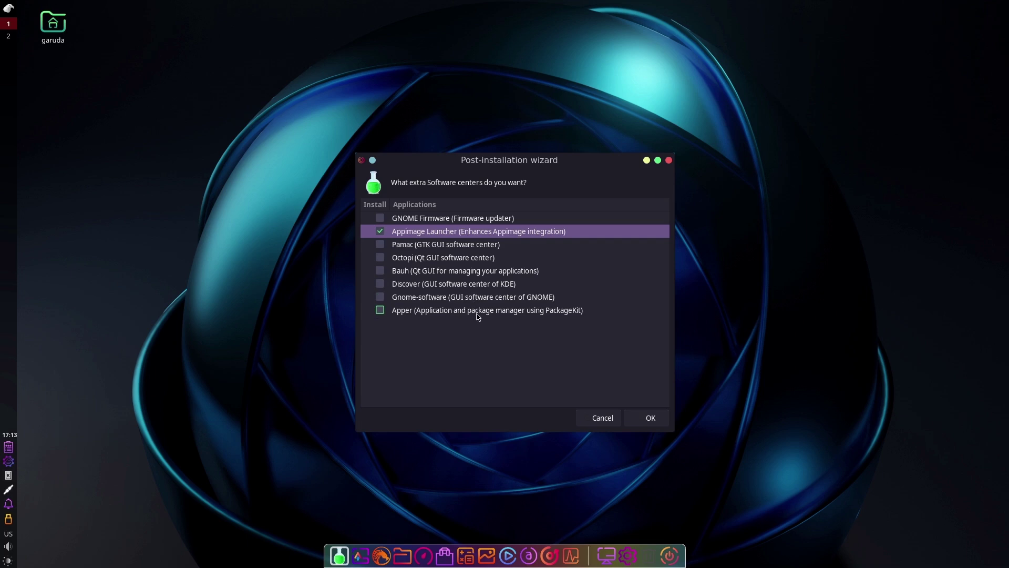
pyautogui.click(651, 417)
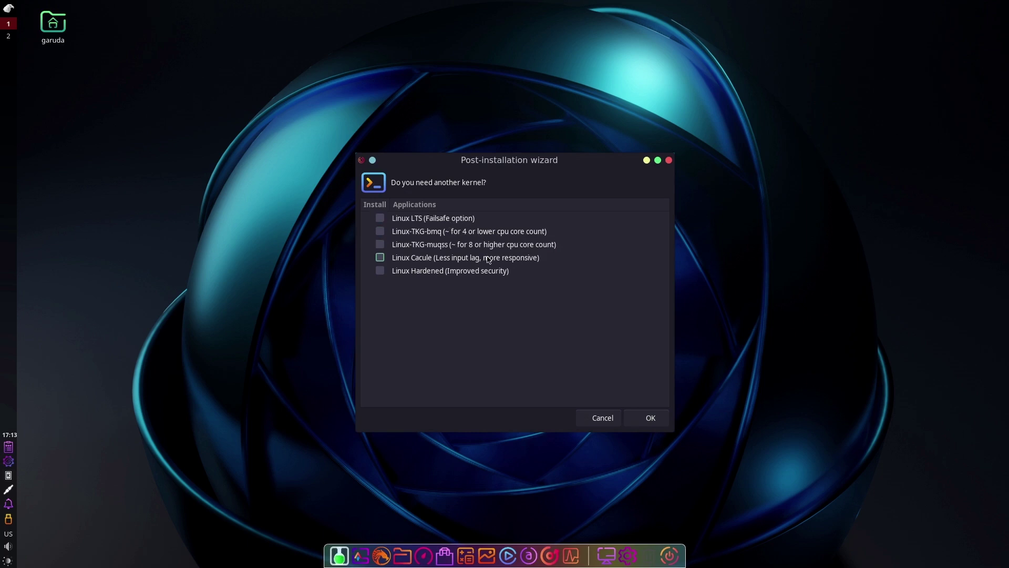
pyautogui.click(650, 419)
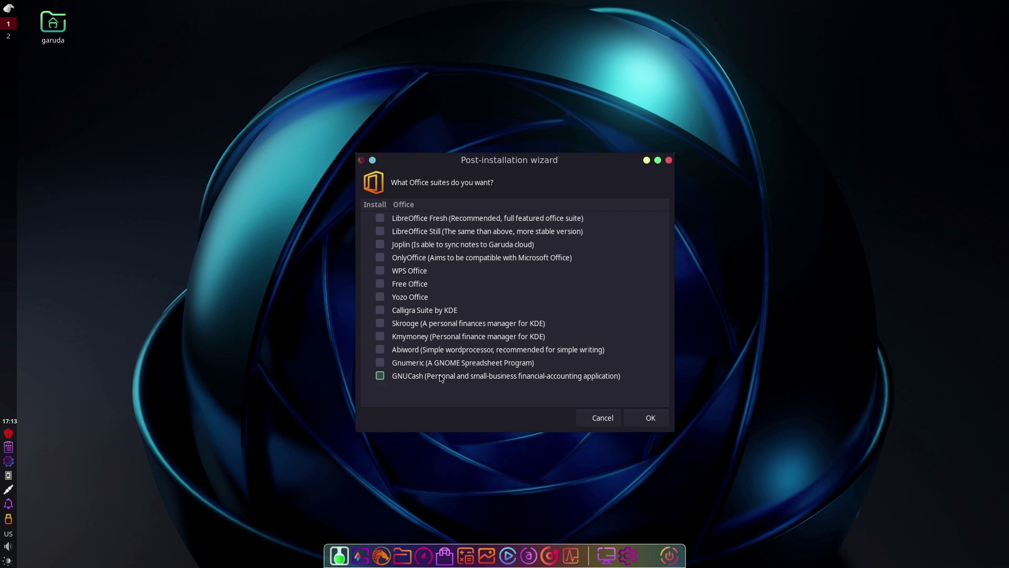
# Step: Continue past the Office suites, browsers, email clients and communication pages without selecting anything
pyautogui.click(649, 417)
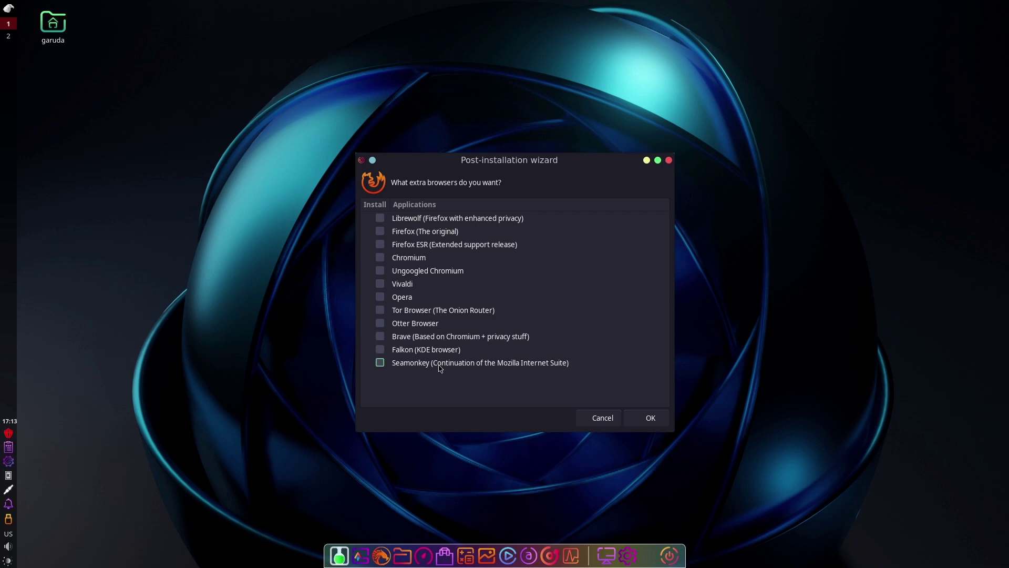
pyautogui.click(641, 425)
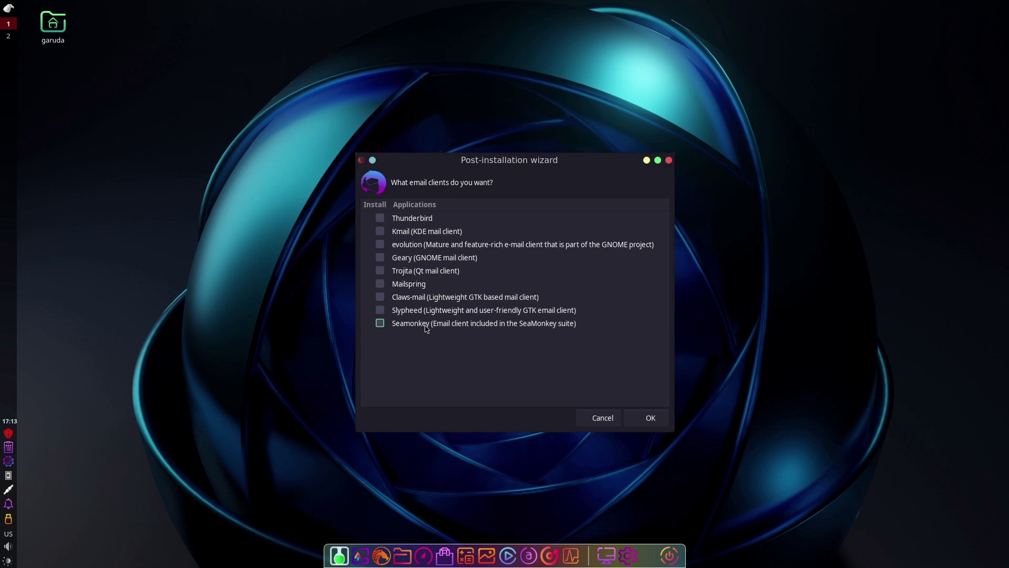
pyautogui.click(651, 418)
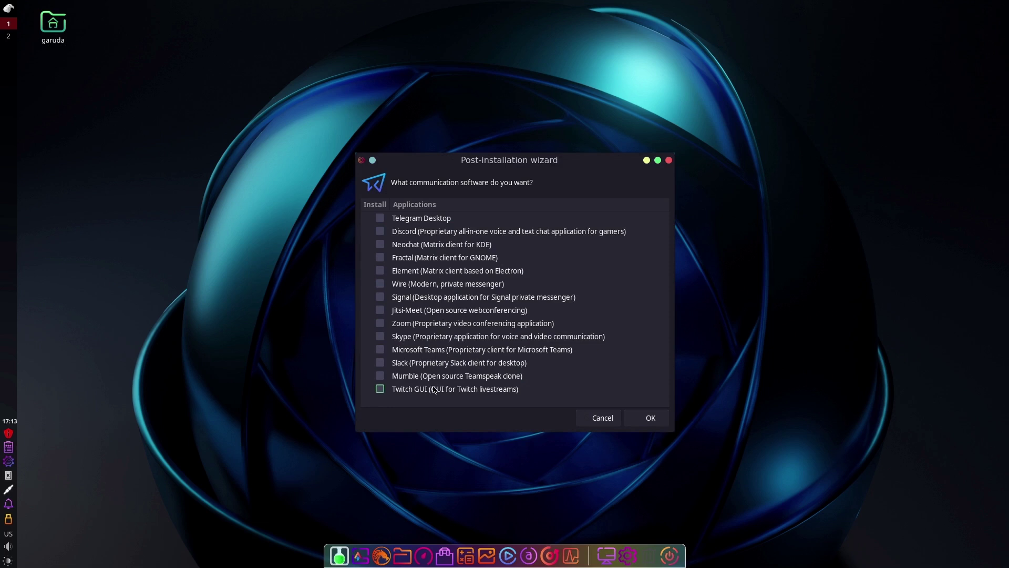
pyautogui.click(650, 418)
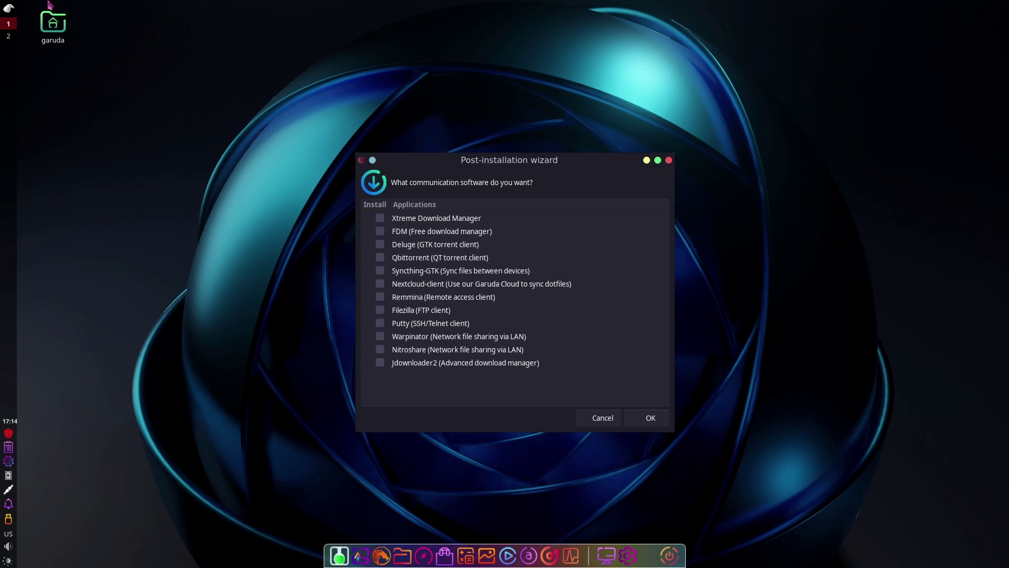
# Step: Dismiss the application menu and skip communication software to reach the audio page
pyautogui.click(8, 10)
pyautogui.moveTo(63, 16)
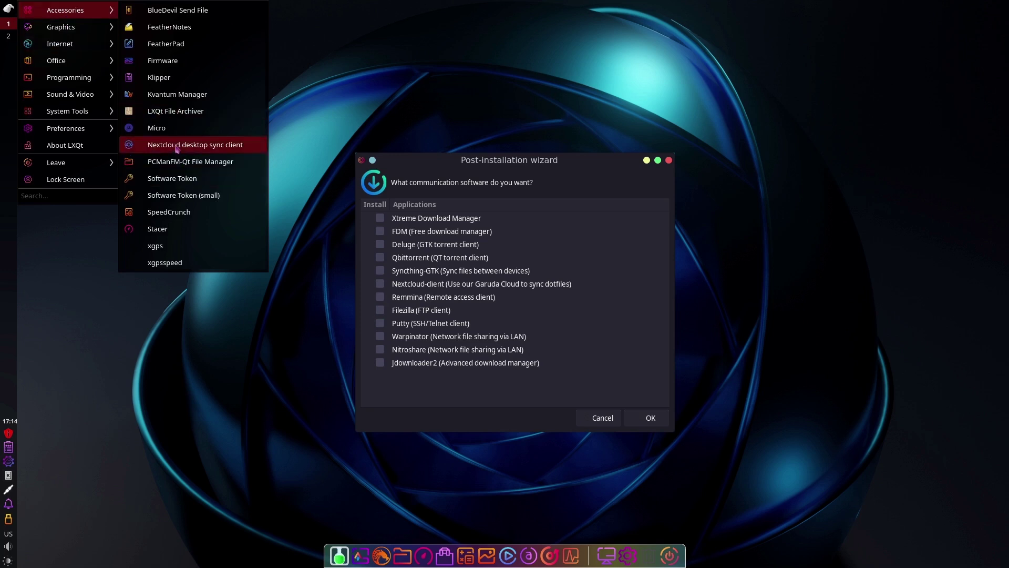
pyautogui.click(349, 342)
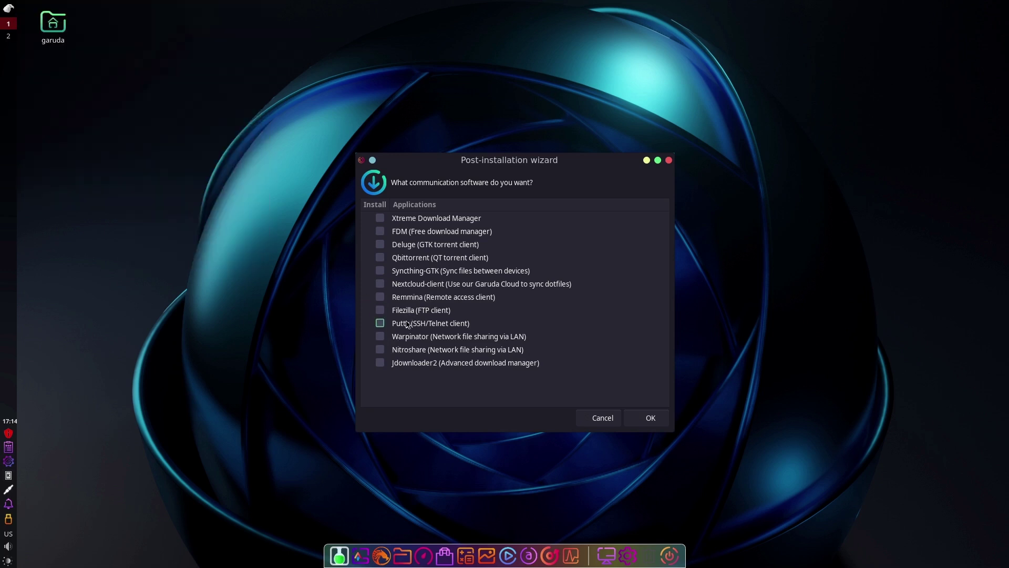
pyautogui.click(650, 417)
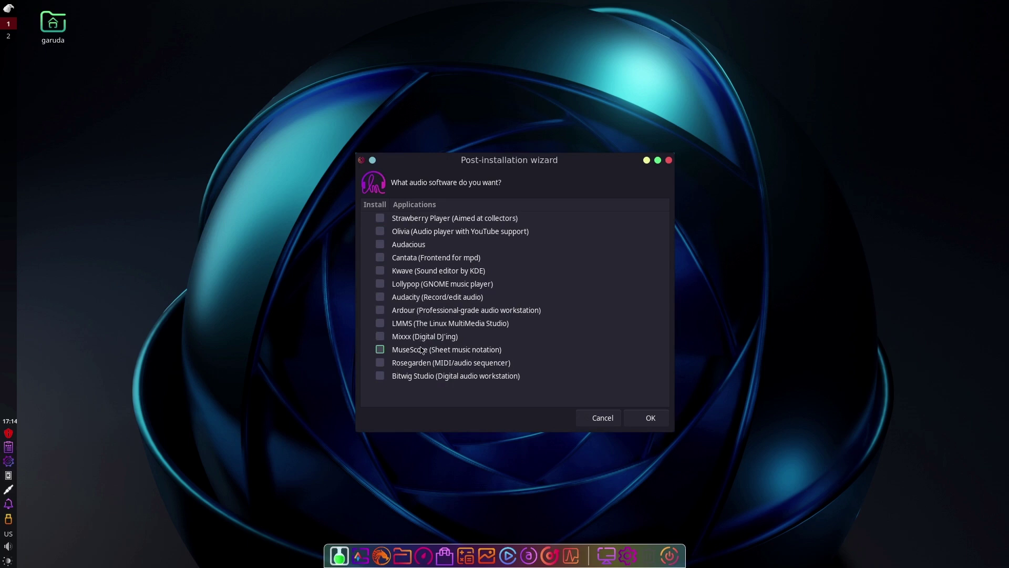
# Step: Skip audio, video, graphics, multimedia, games, development and virtualization pages, then finish the wizard
pyautogui.click(648, 418)
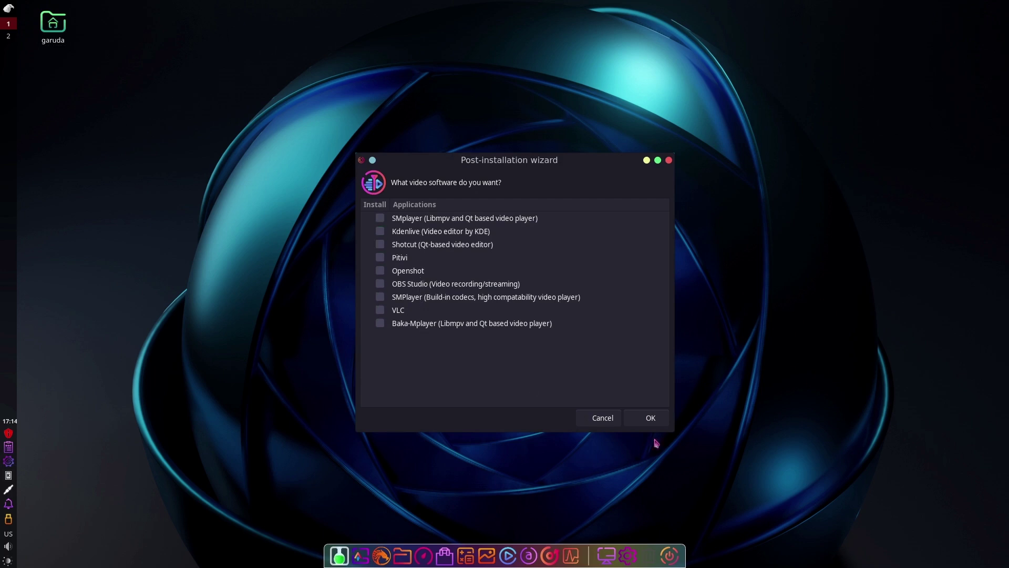
pyautogui.click(650, 417)
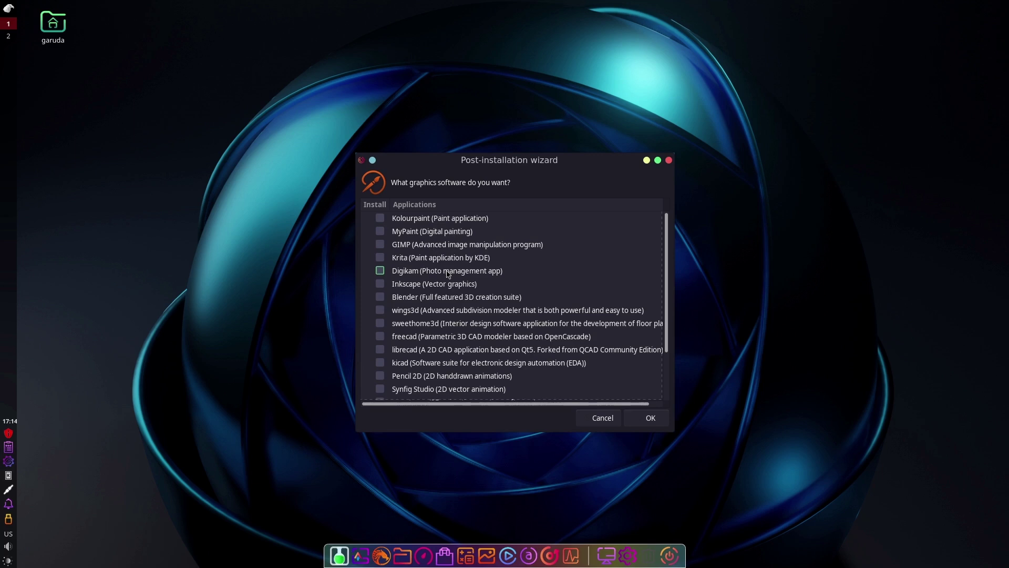
pyautogui.scroll(-2, 446, 286)
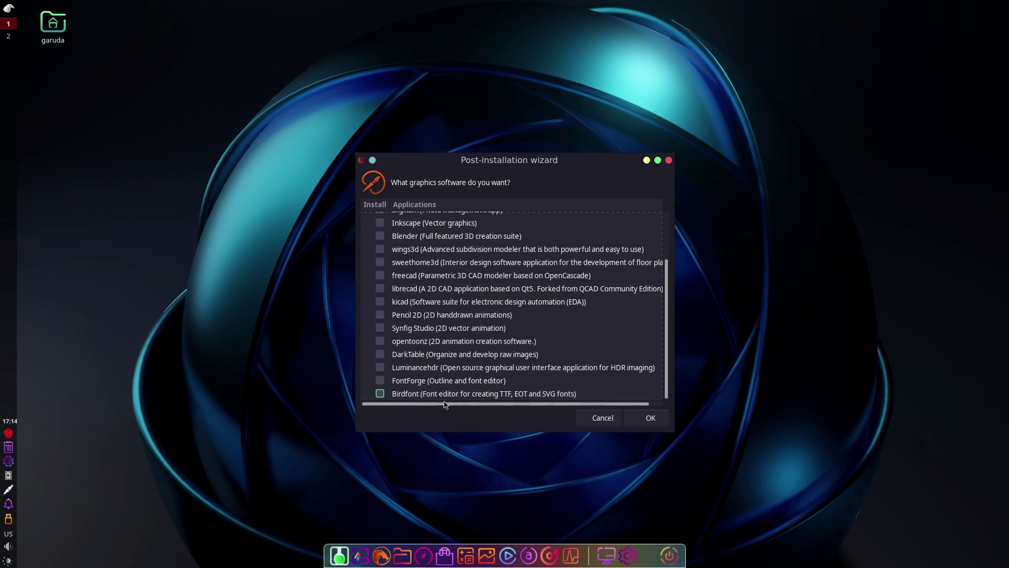
pyautogui.click(650, 418)
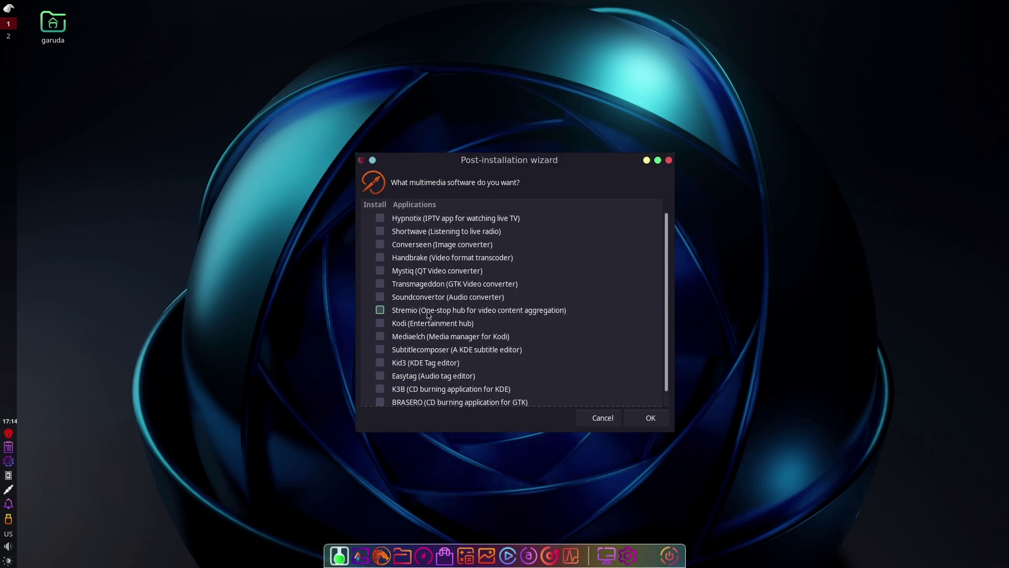
pyautogui.scroll(-1, 429, 322)
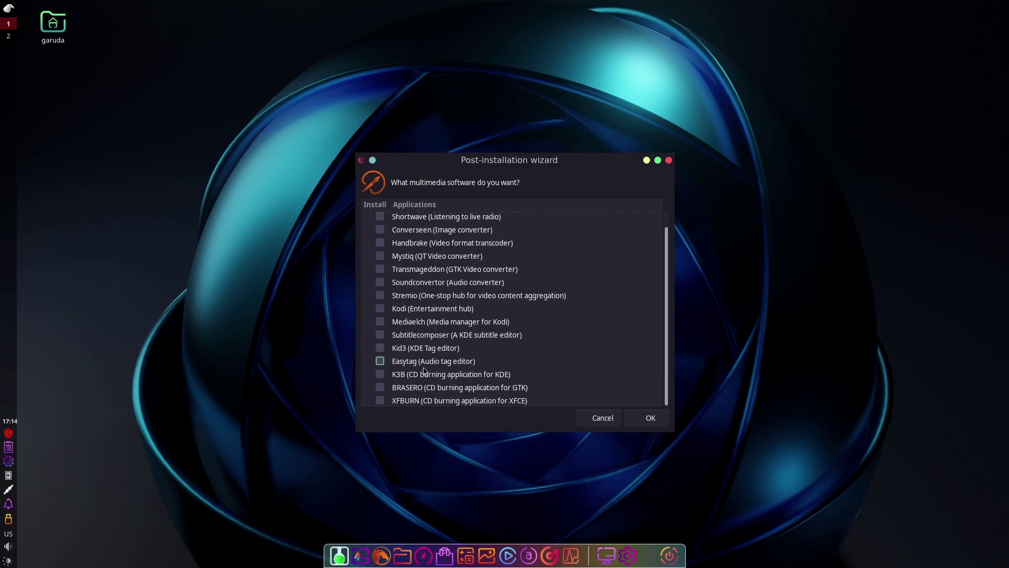
pyautogui.click(652, 419)
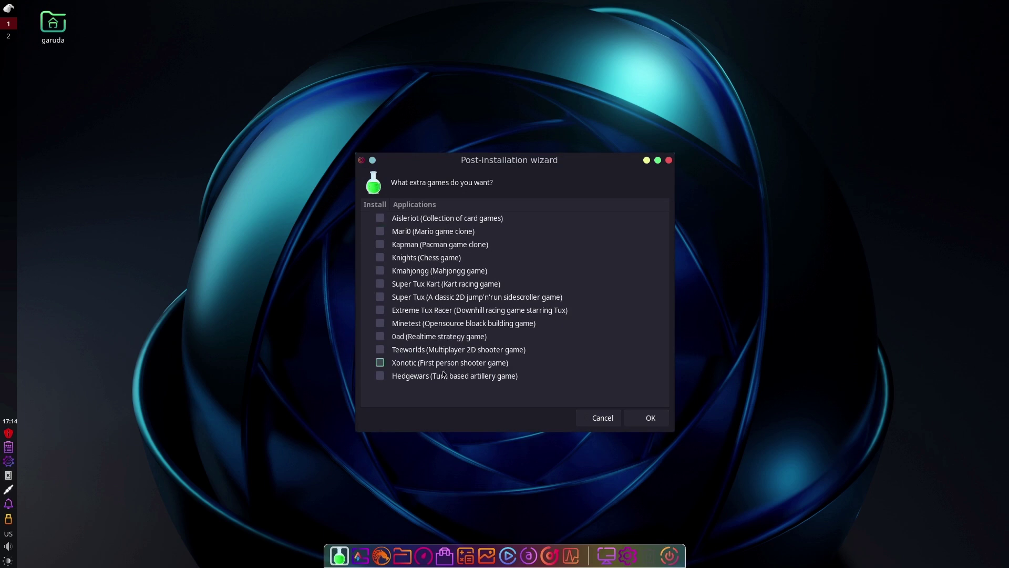
pyautogui.click(649, 418)
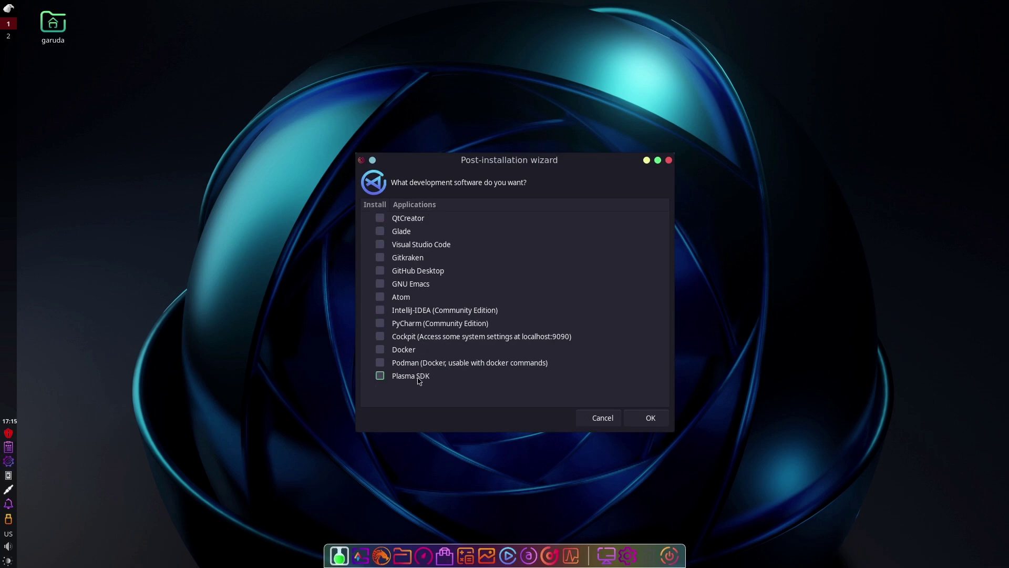
pyautogui.click(650, 418)
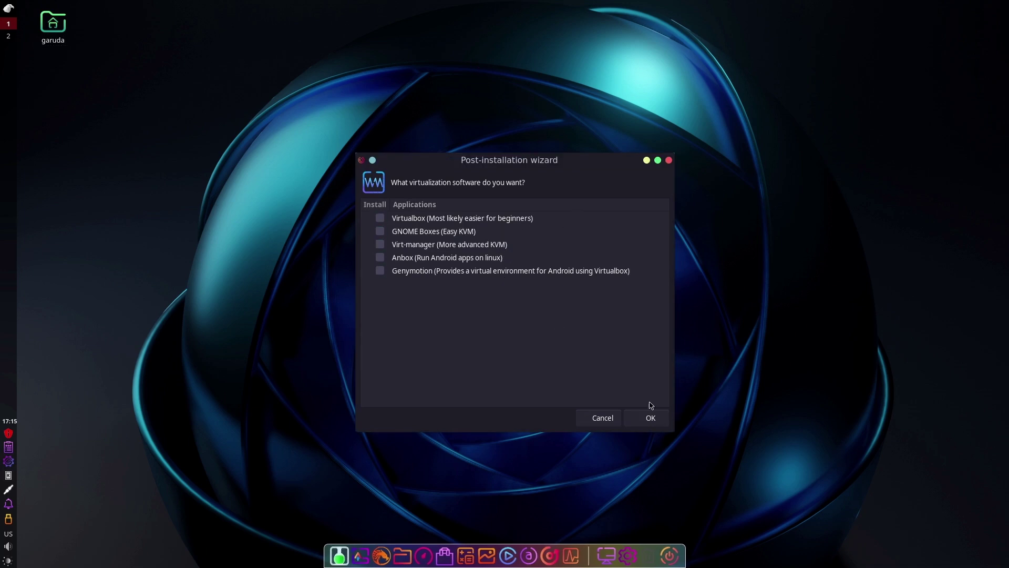
pyautogui.click(650, 418)
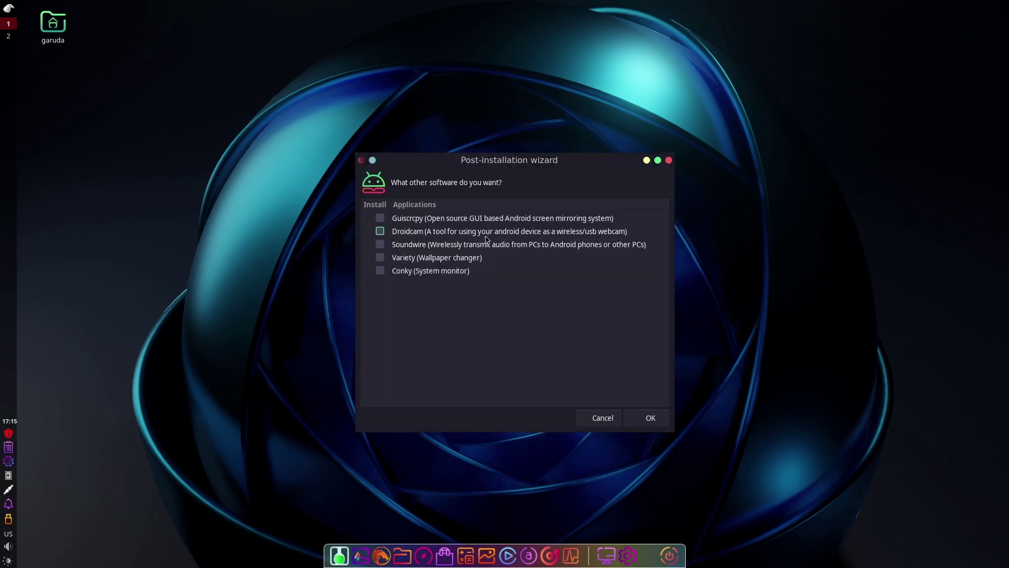
pyautogui.click(659, 420)
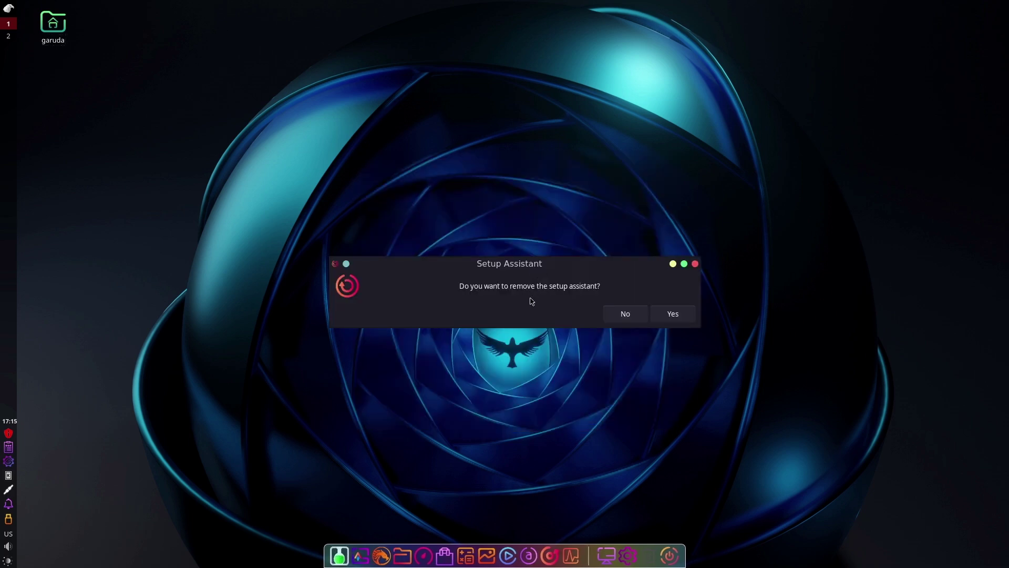
# Step: Confirm and apply removal of the garuda-setup-assistant 1.1.2-1 package
pyautogui.click(674, 315)
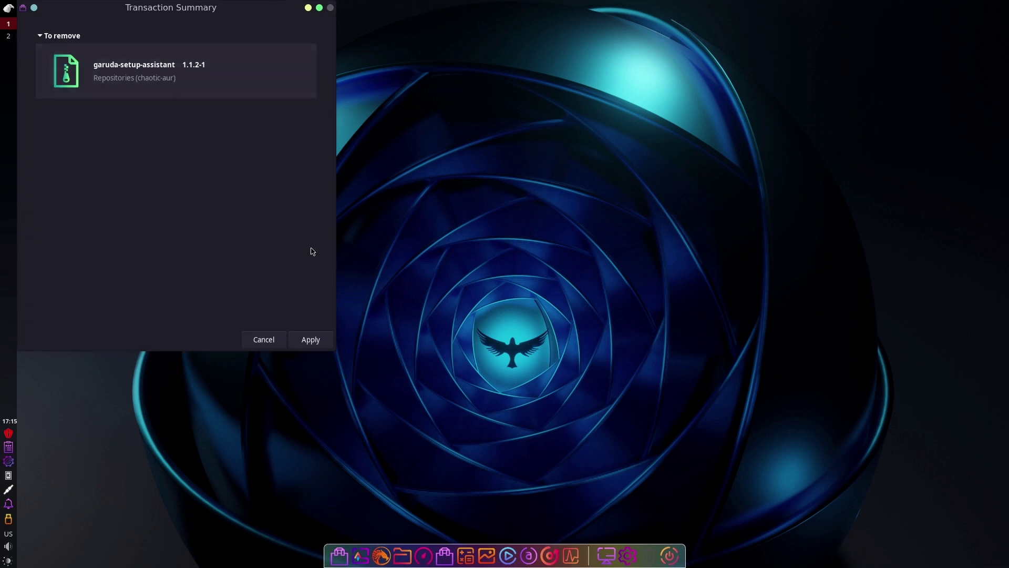
pyautogui.click(326, 340)
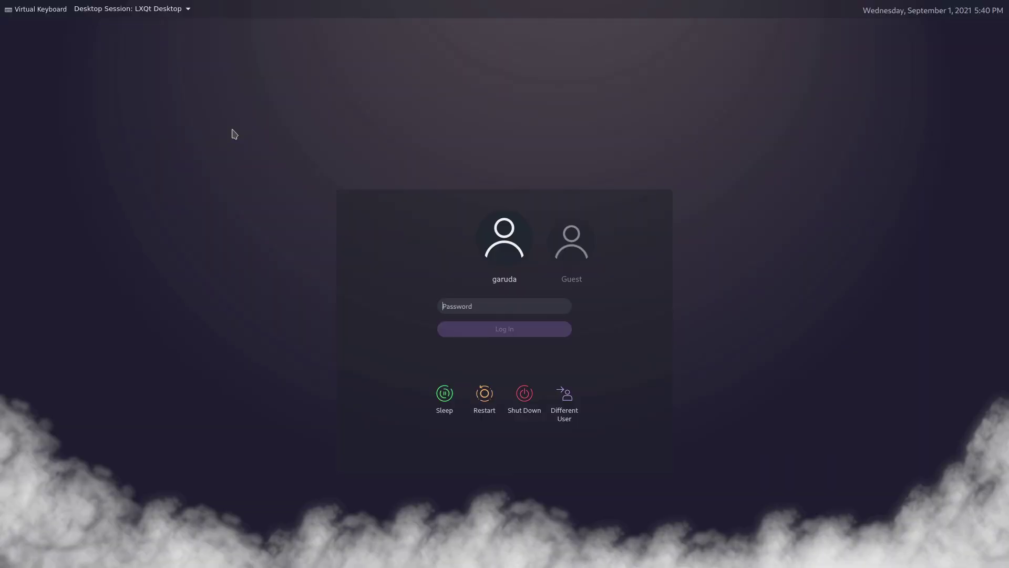
# Step: Keep the LXQt Desktop session and log in with the account password
pyautogui.click(173, 8)
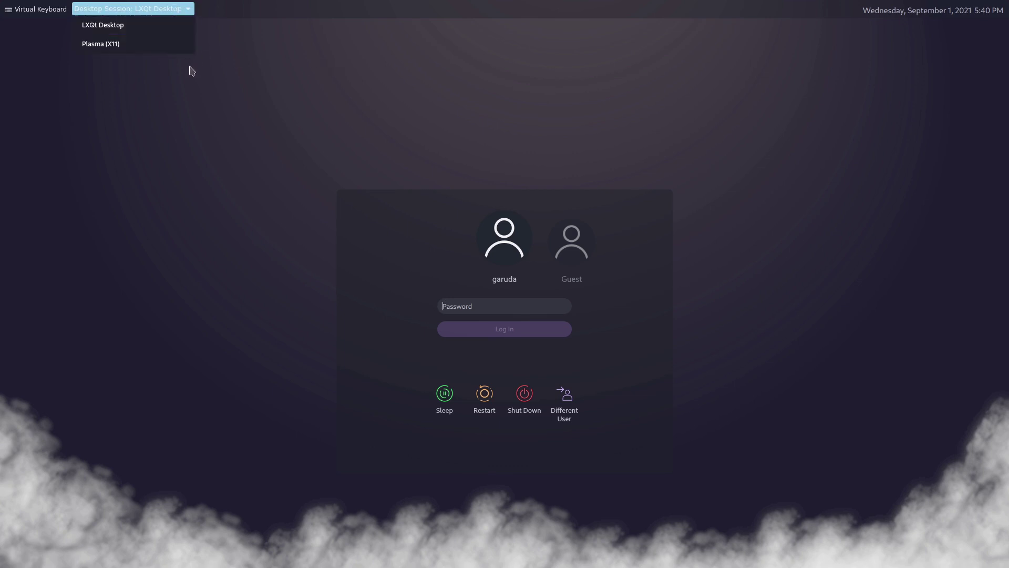
pyautogui.click(448, 106)
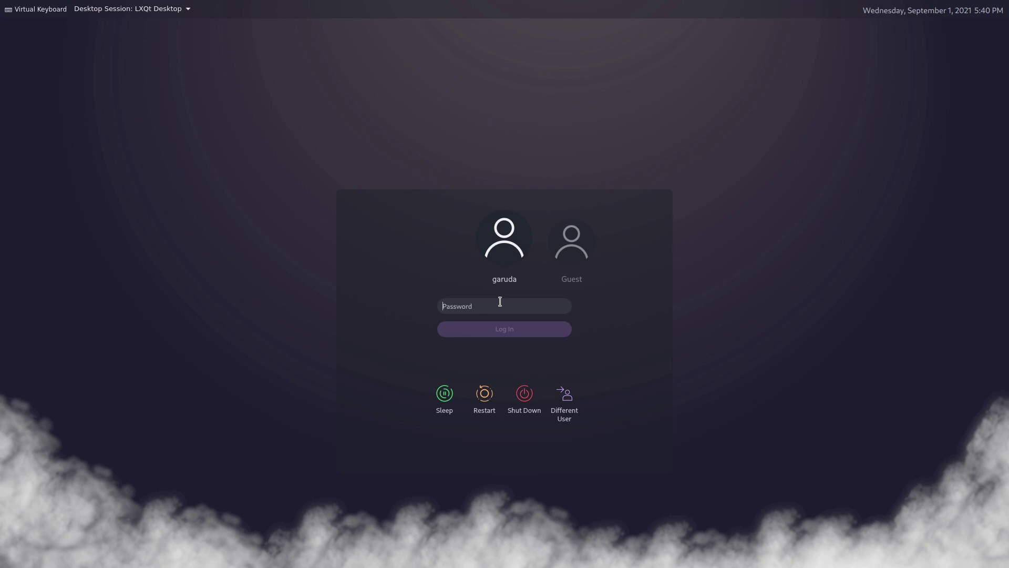
pyautogui.write('***')
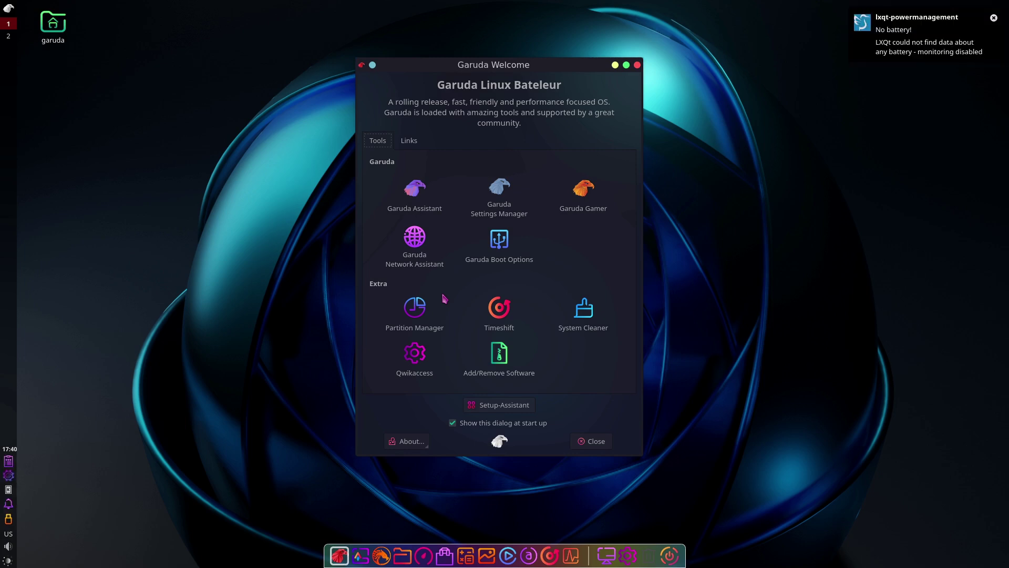
# Step: Dismiss the no-battery notice and browse the menu categories, ending on Internet with FireDragon
pyautogui.click(994, 19)
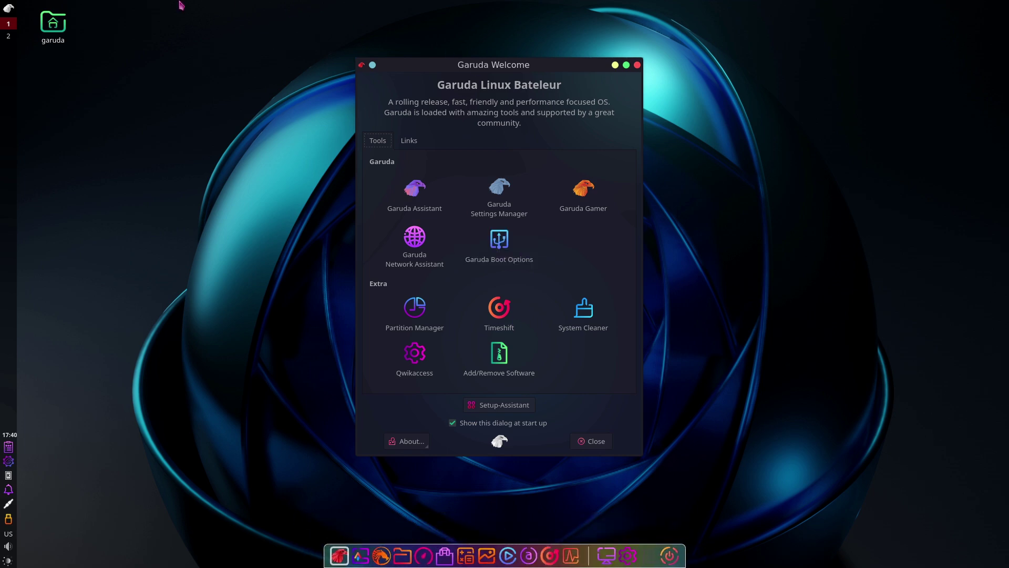
pyautogui.click(9, 8)
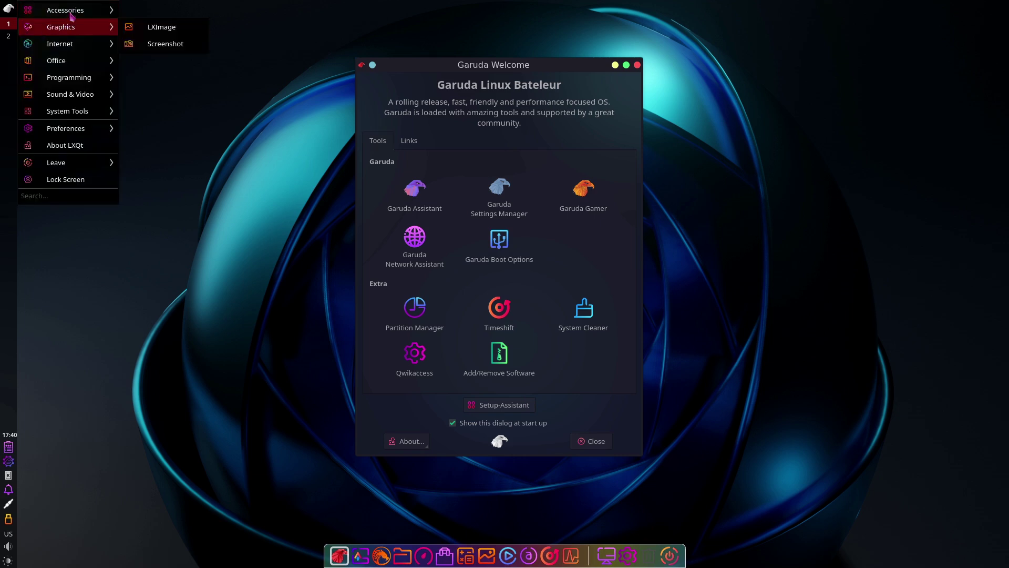
pyautogui.moveTo(71, 15)
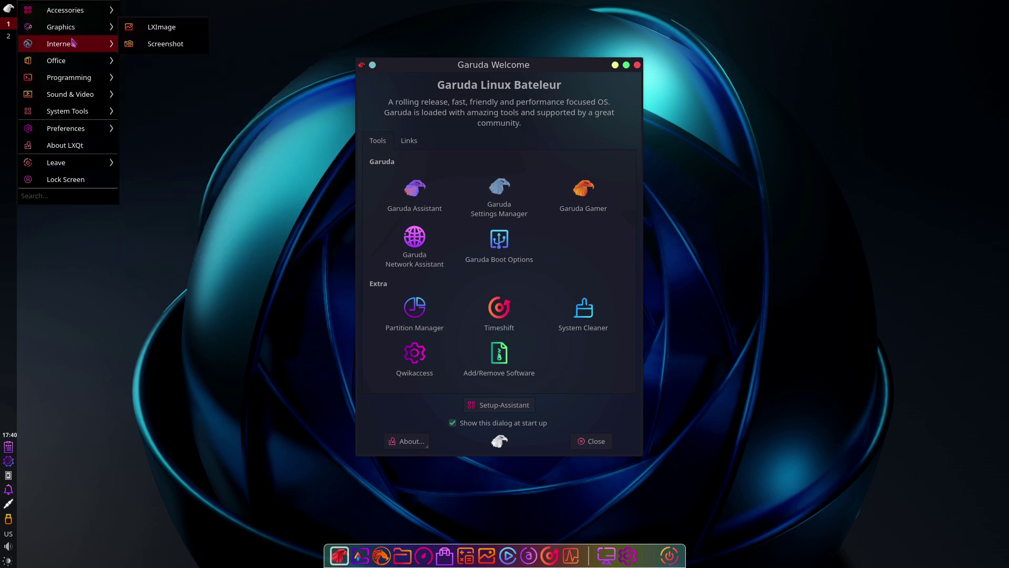
pyautogui.moveTo(72, 45)
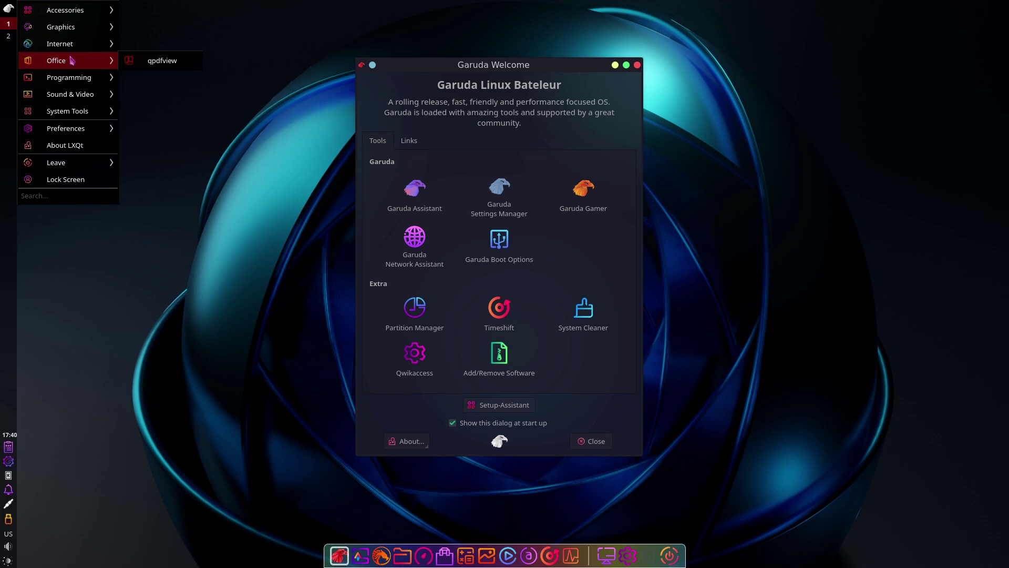
pyautogui.moveTo(81, 79)
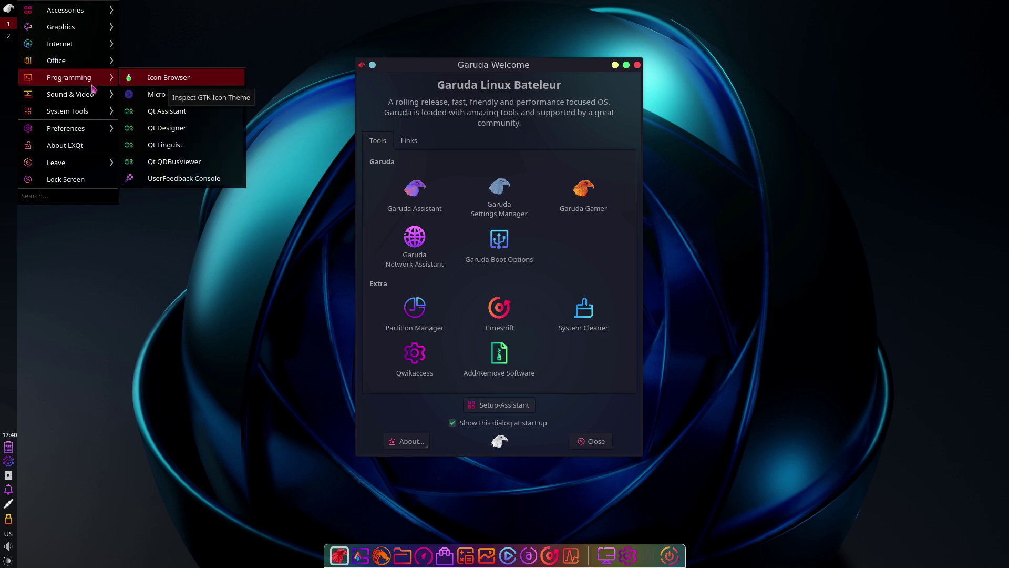
pyautogui.moveTo(74, 94)
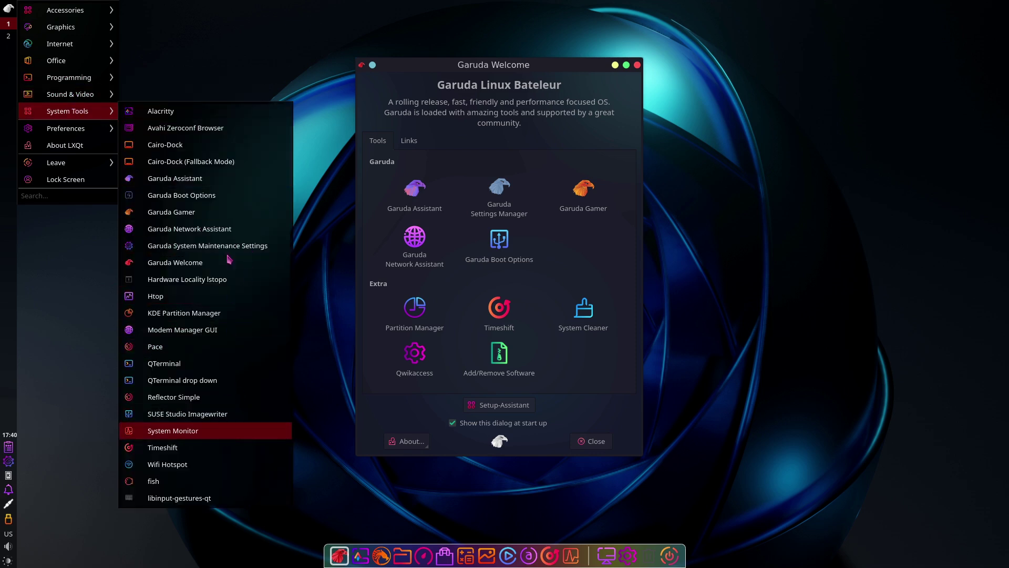
pyautogui.moveTo(72, 131)
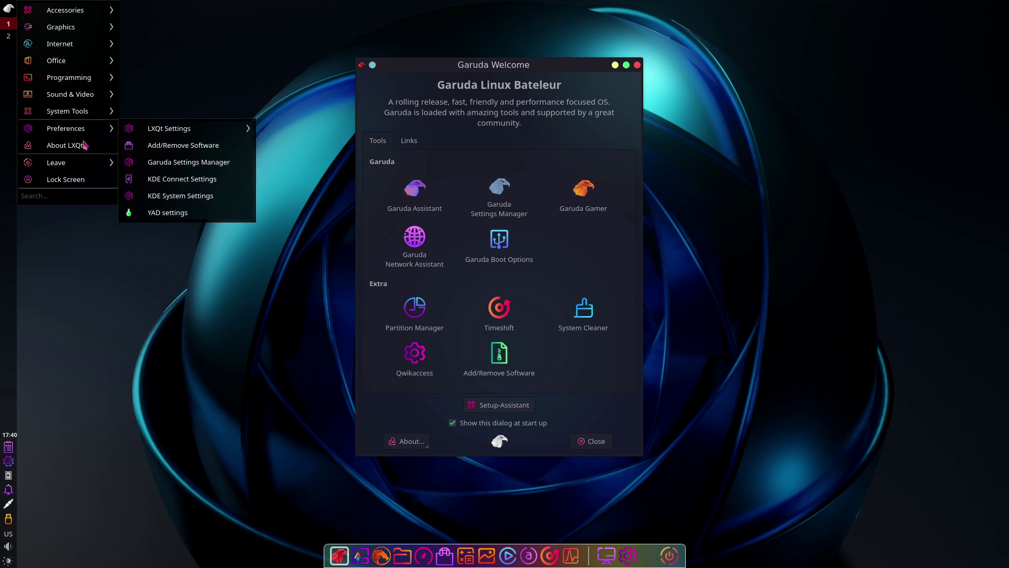
pyautogui.moveTo(97, 12)
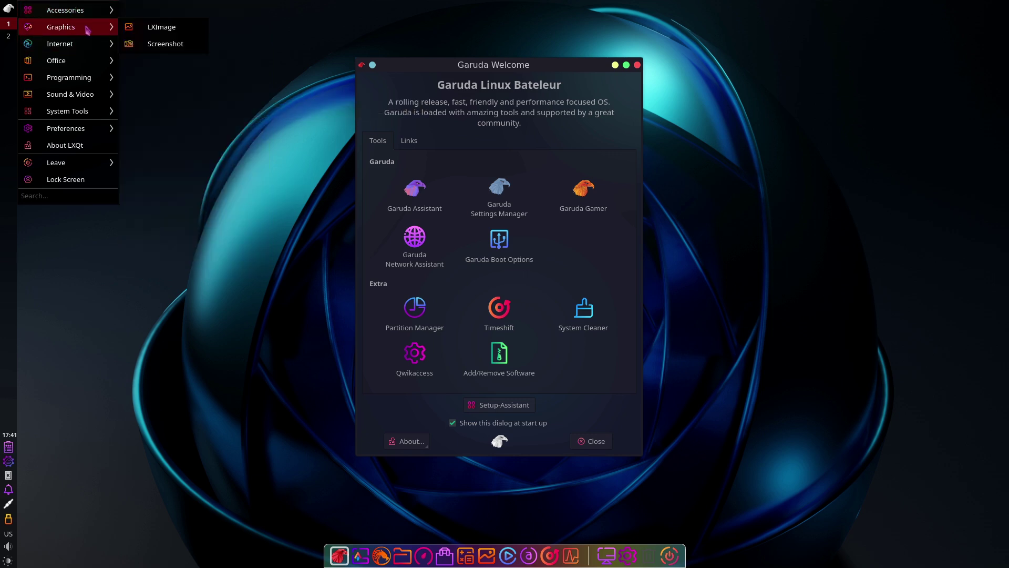
pyautogui.moveTo(93, 45)
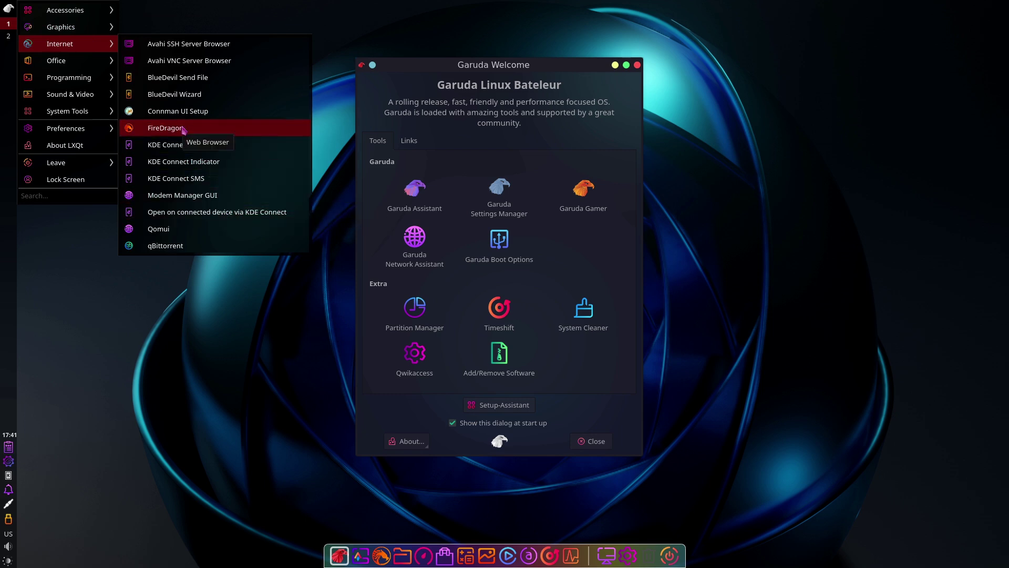
# Step: Launch FireDragon, move its window left, and close the Dark Reader and CanvasBlocker tabs
pyautogui.click(165, 128)
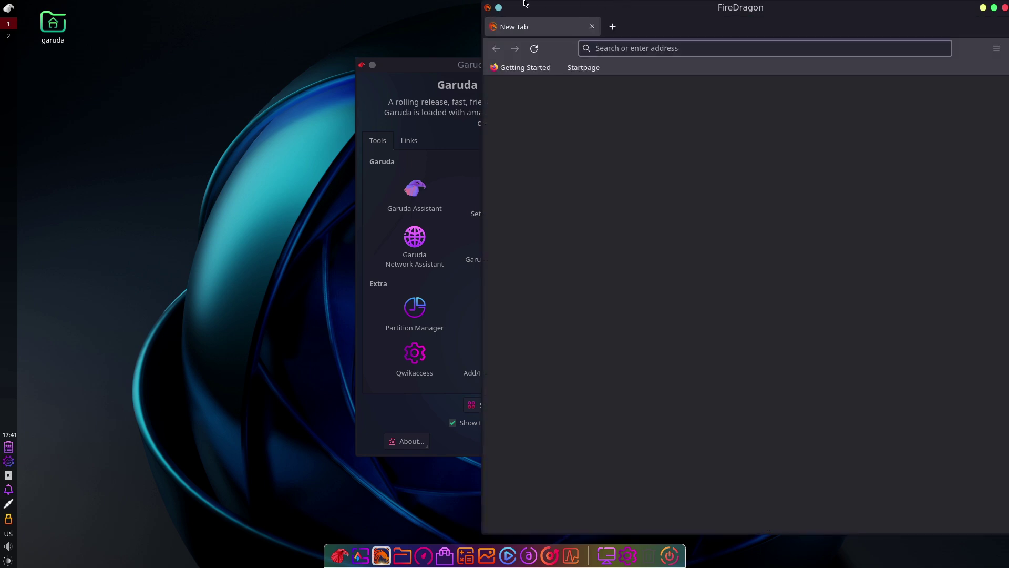
pyautogui.moveTo(632, 6); pyautogui.dragTo(263, 4)
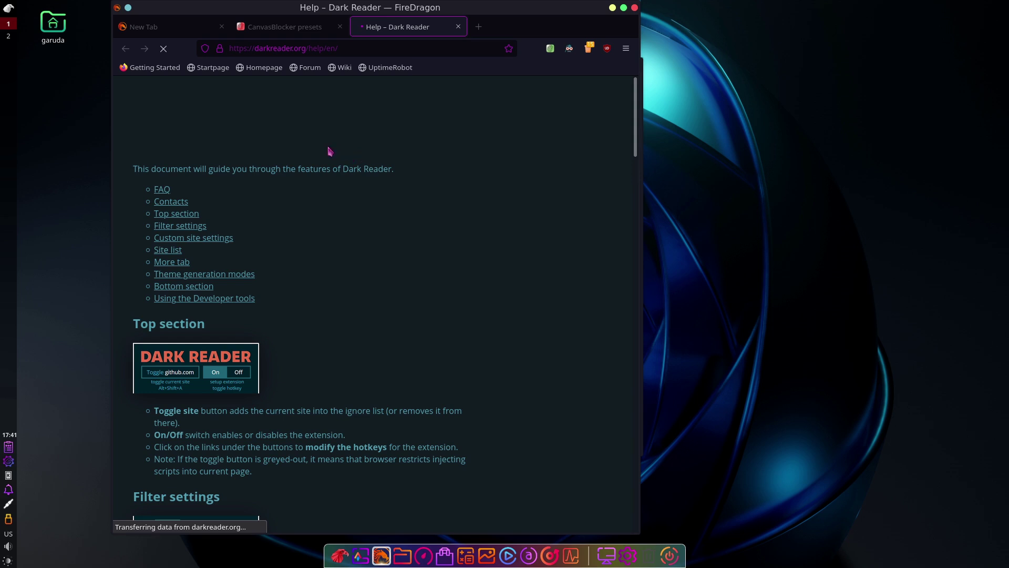
pyautogui.click(459, 29)
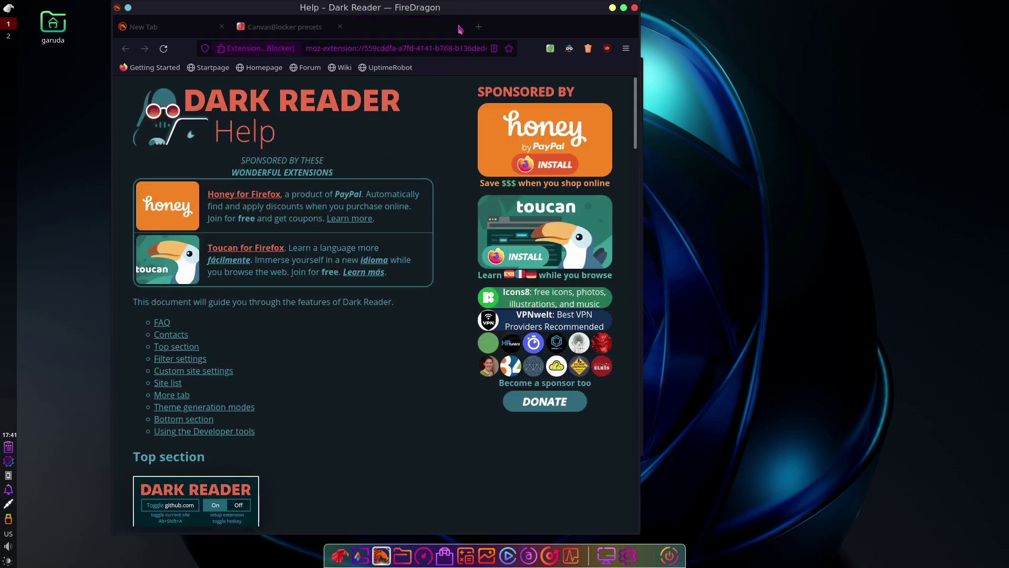
pyautogui.click(340, 26)
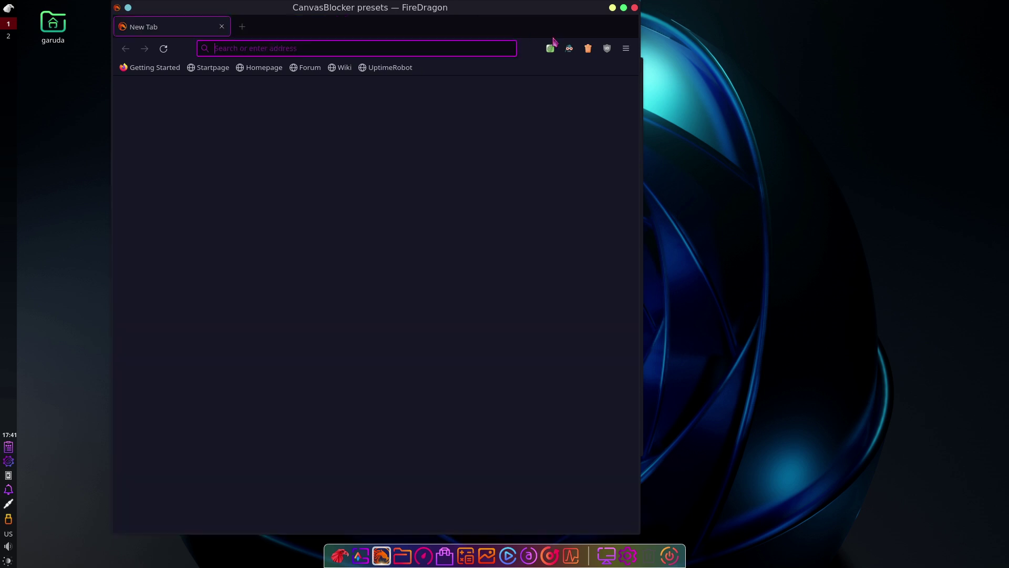
# Step: Open FireDragon's Settings and read through the General page
pyautogui.click(626, 48)
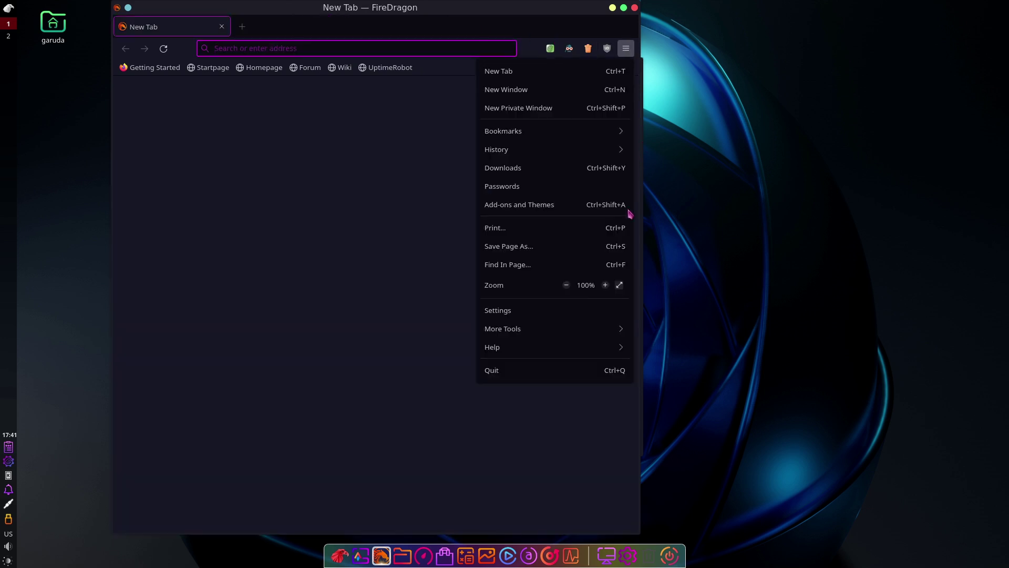
pyautogui.click(520, 314)
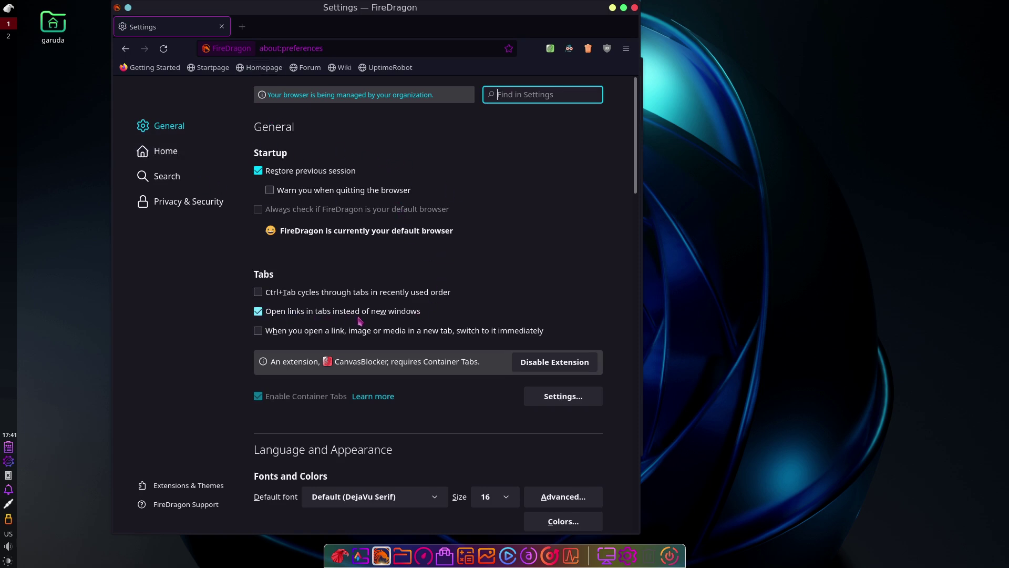
pyautogui.scroll(-5, 468, 318)
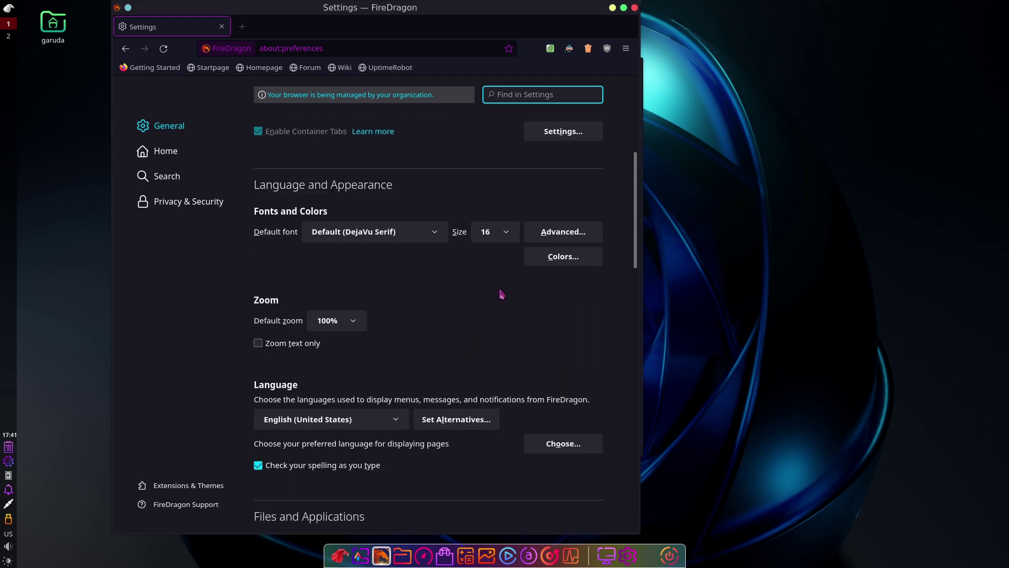
pyautogui.scroll(-8, 501, 294)
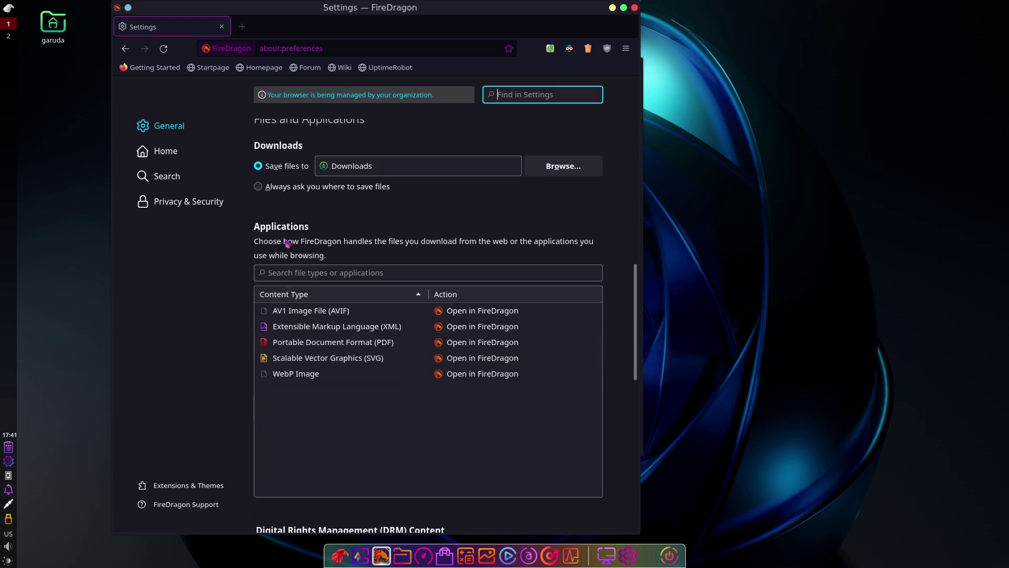
pyautogui.scroll(-10, 456, 253)
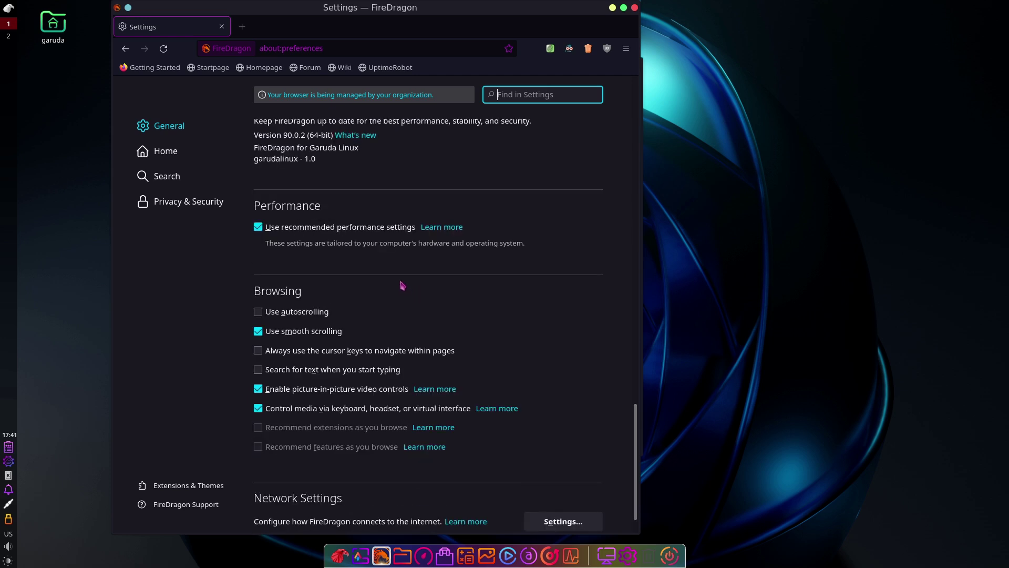
pyautogui.scroll(3, 371, 221)
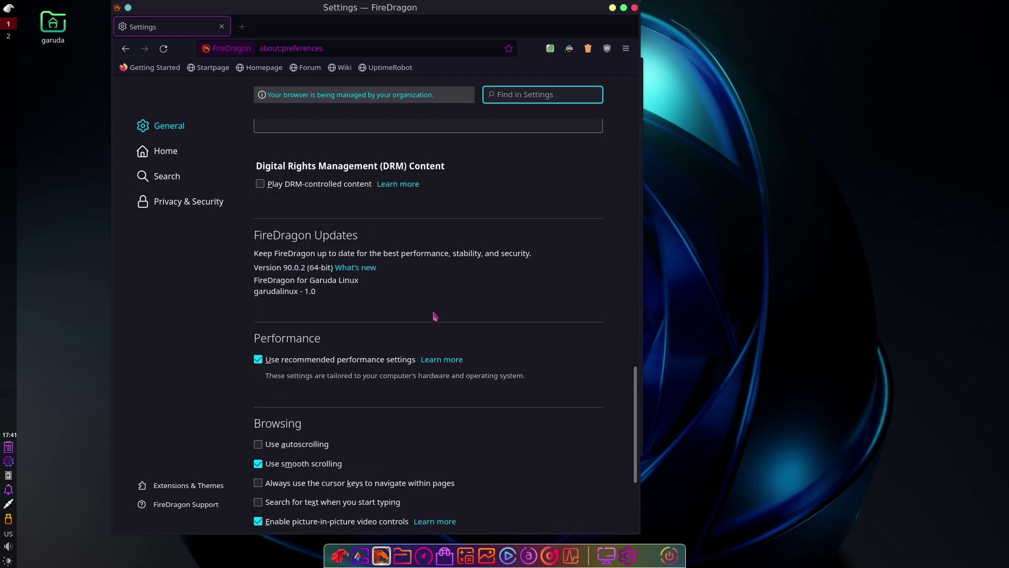
pyautogui.scroll(-3, 336, 357)
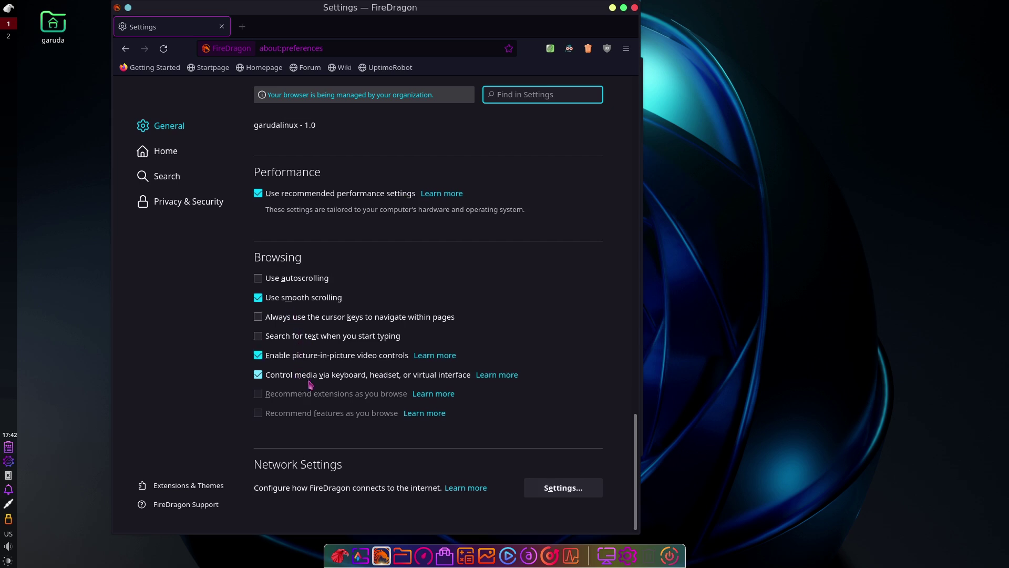
# Step: View Network Settings without changes, then the Home and Search settings pages
pyautogui.click(562, 483)
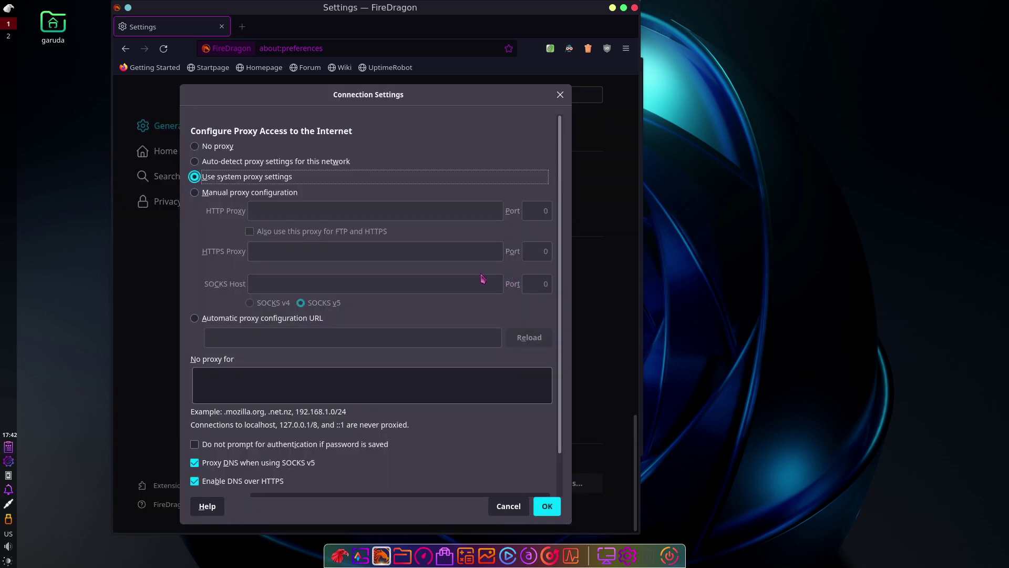
pyautogui.scroll(-2, 479, 304)
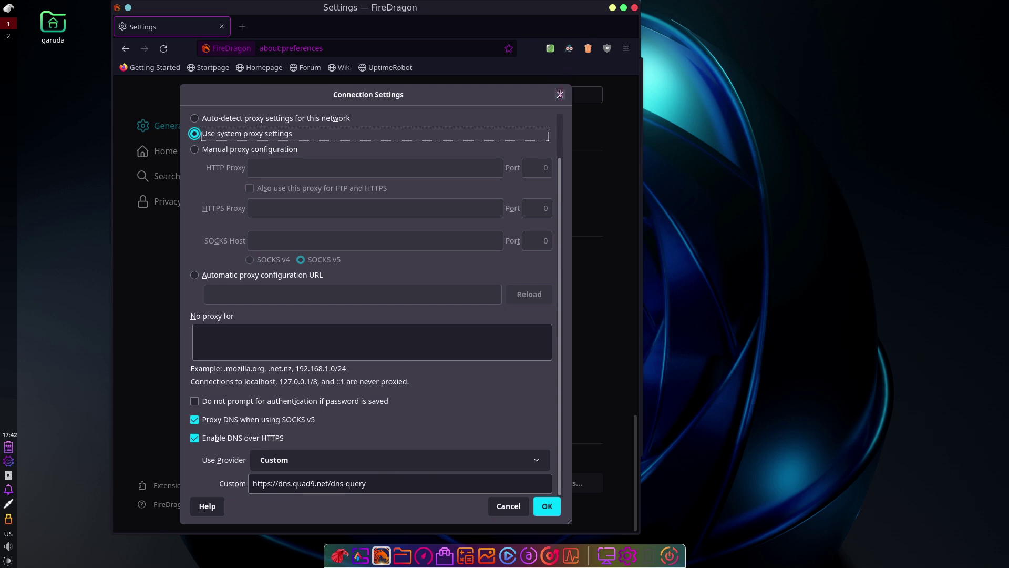
pyautogui.click(561, 95)
pyautogui.click(186, 161)
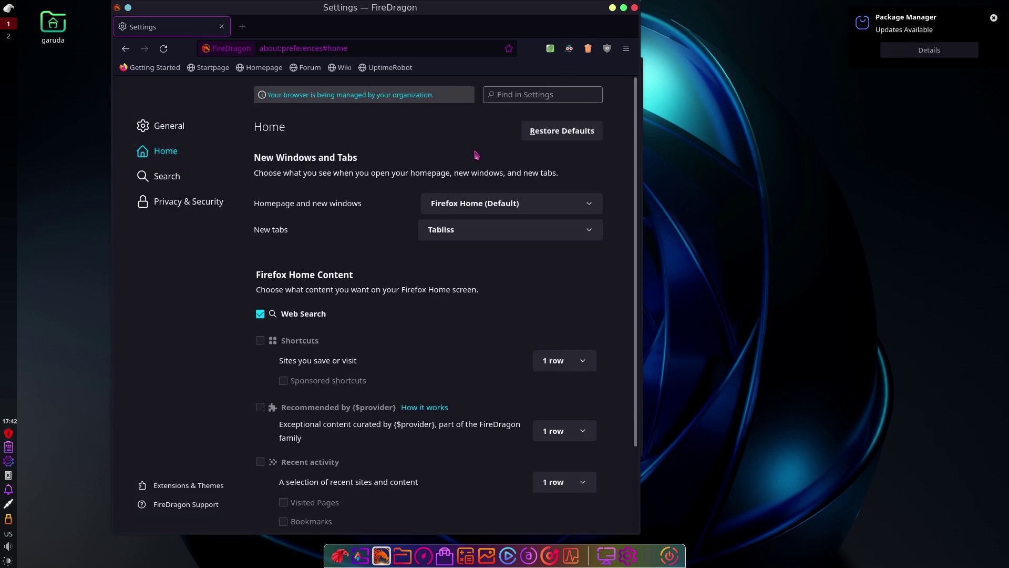
pyautogui.scroll(-2, 395, 234)
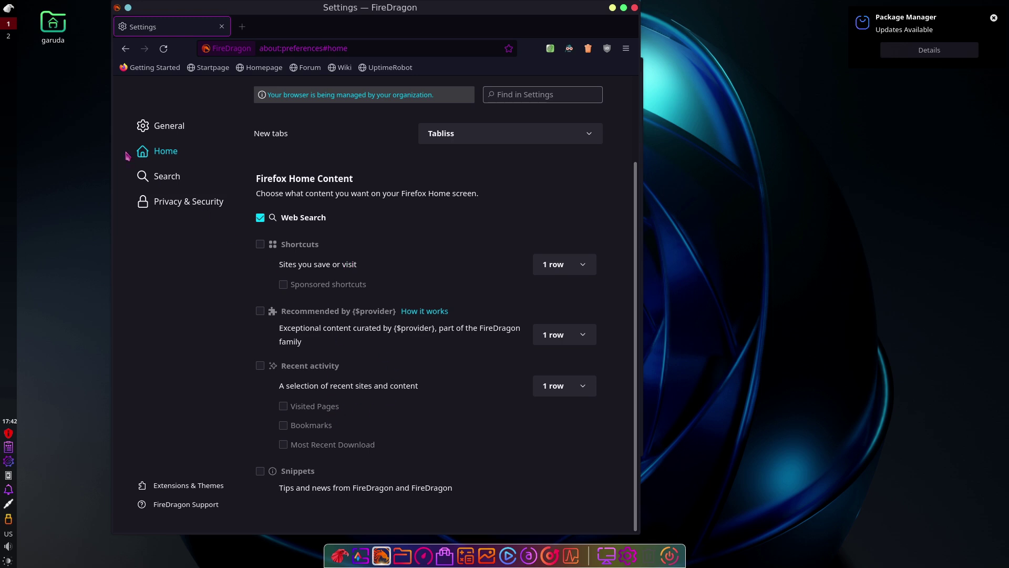
pyautogui.click(158, 176)
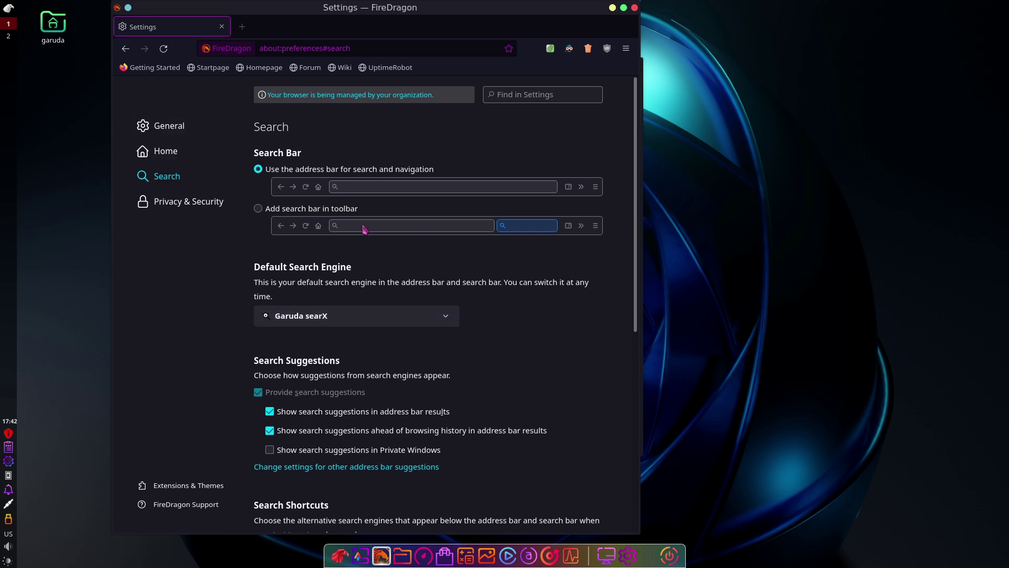
# Step: Scroll through the Privacy & Security settings, then quit FireDragon with Ctrl+Q
pyautogui.click(188, 199)
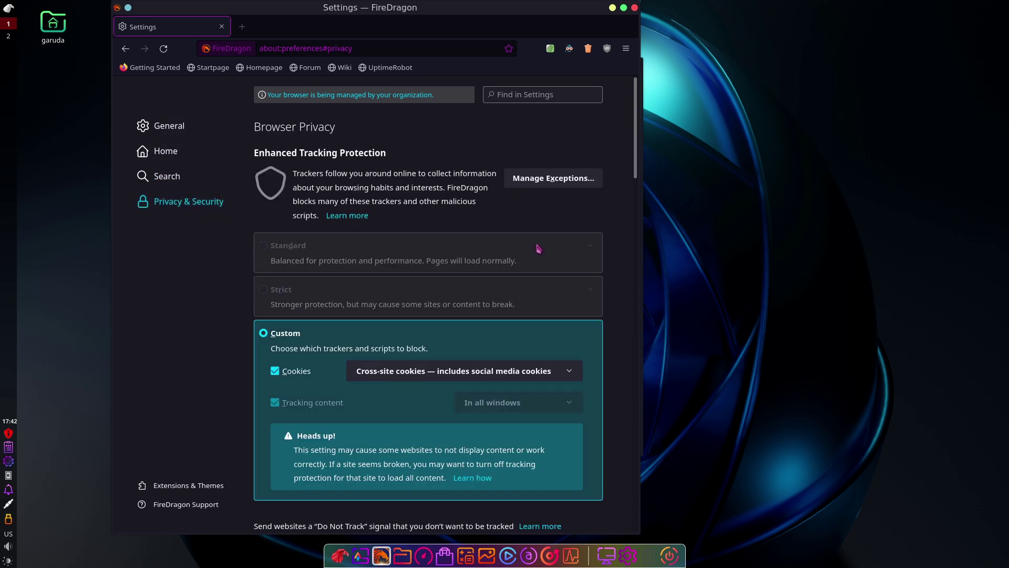
pyautogui.scroll(-3, 538, 248)
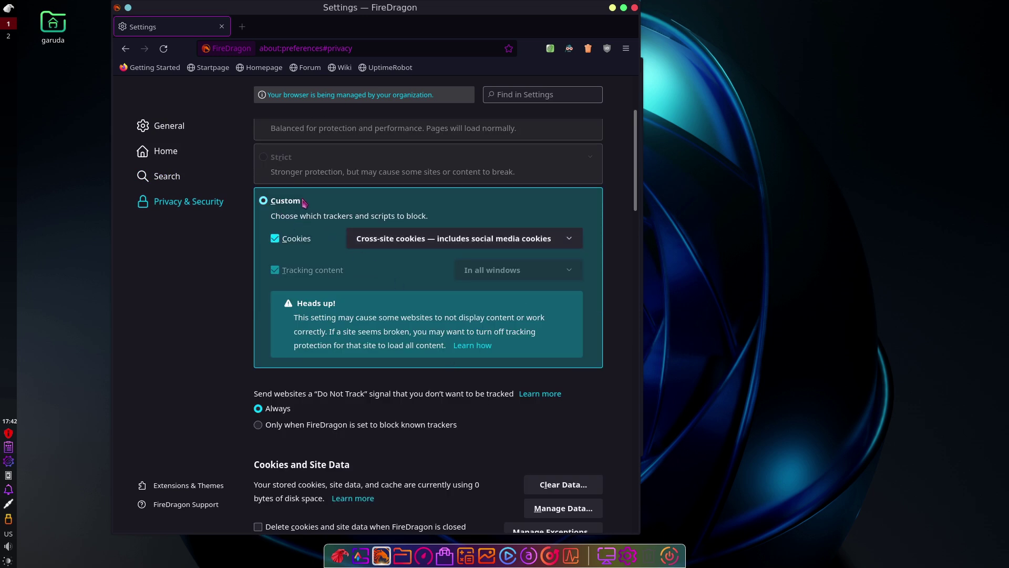
pyautogui.scroll(-1, 427, 397)
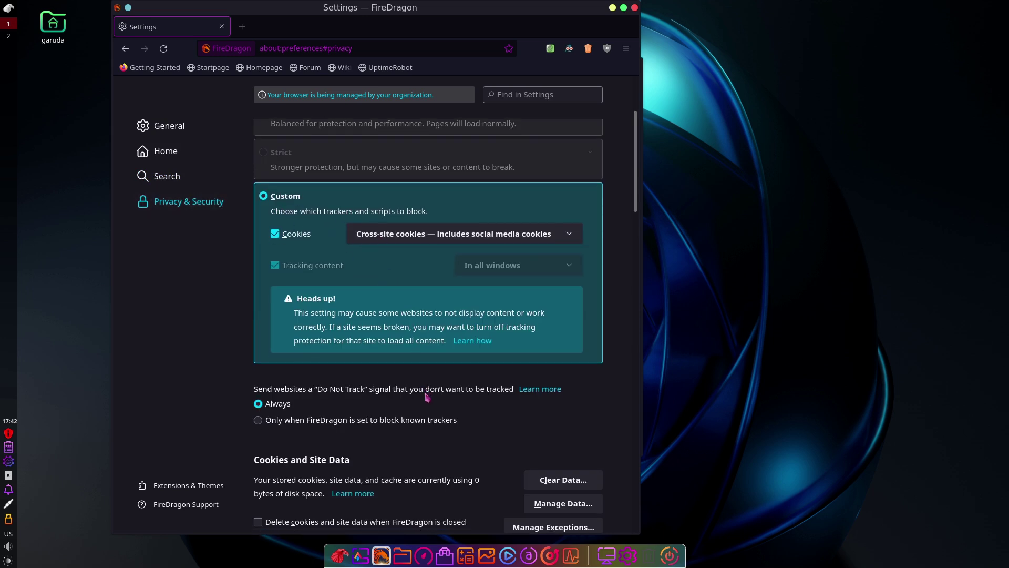
pyautogui.scroll(-8, 426, 398)
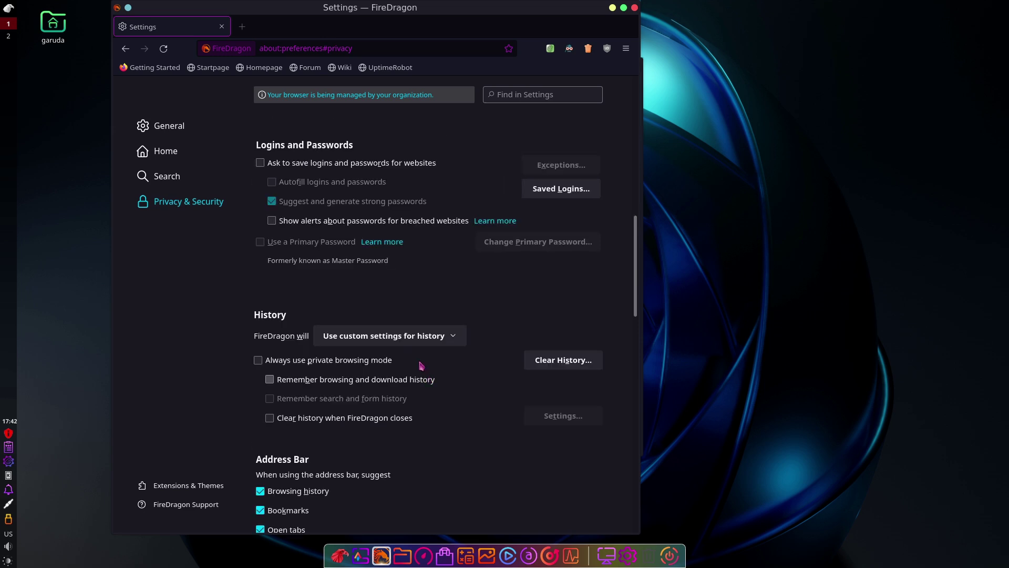
pyautogui.scroll(-6, 417, 200)
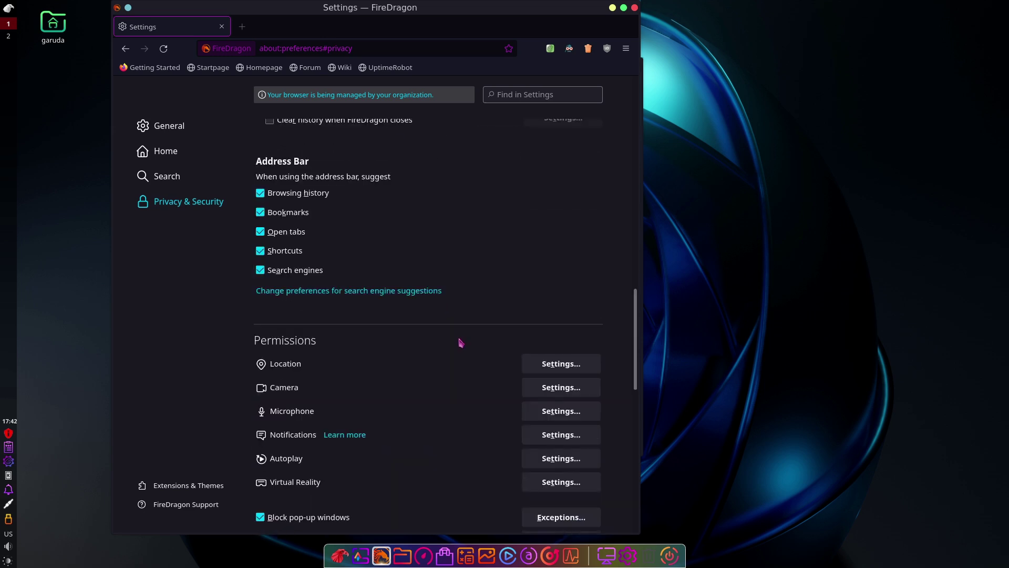
pyautogui.scroll(-10, 461, 343)
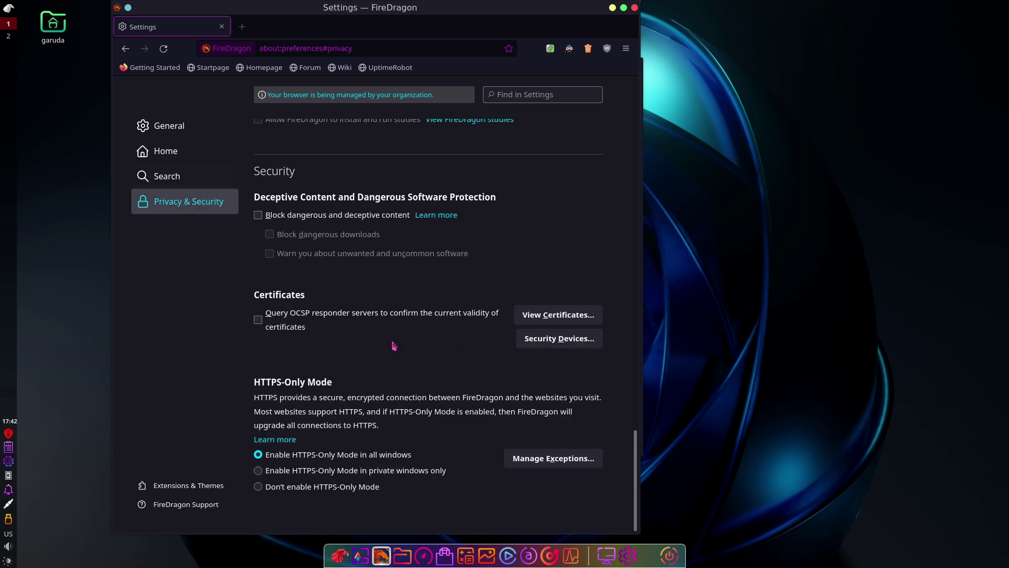
pyautogui.scroll(15, 462, 350)
pyautogui.scroll(10, 462, 352)
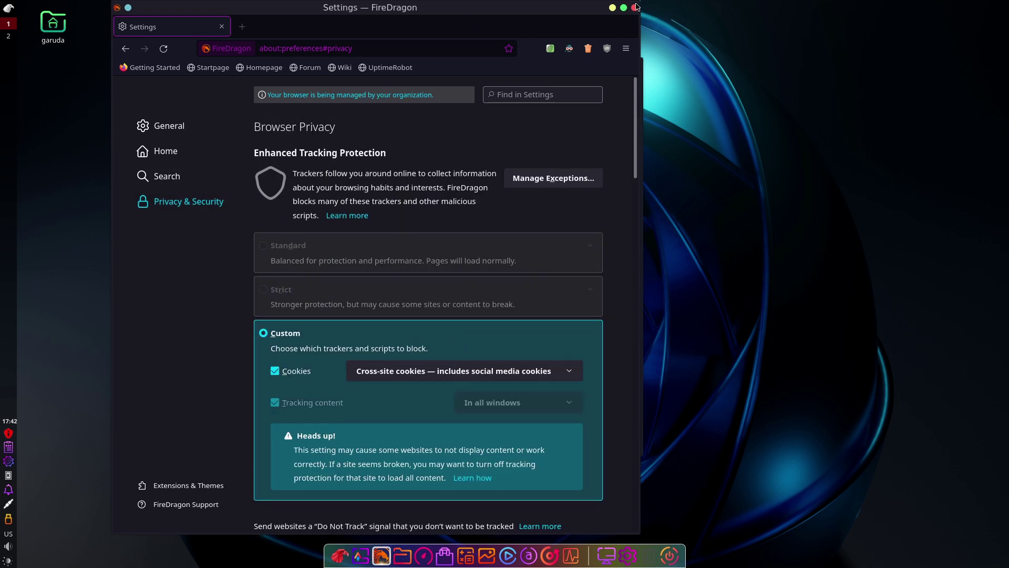
pyautogui.hotkey('ctrl', 'q')
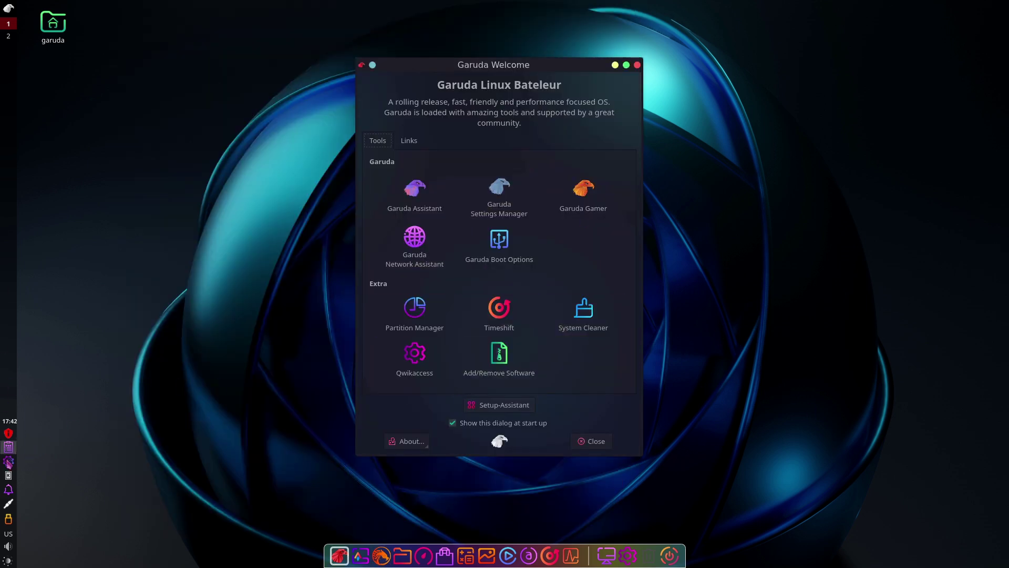
pyautogui.moveTo(7, 433)
pyautogui.click(8, 7)
pyautogui.moveTo(74, 90)
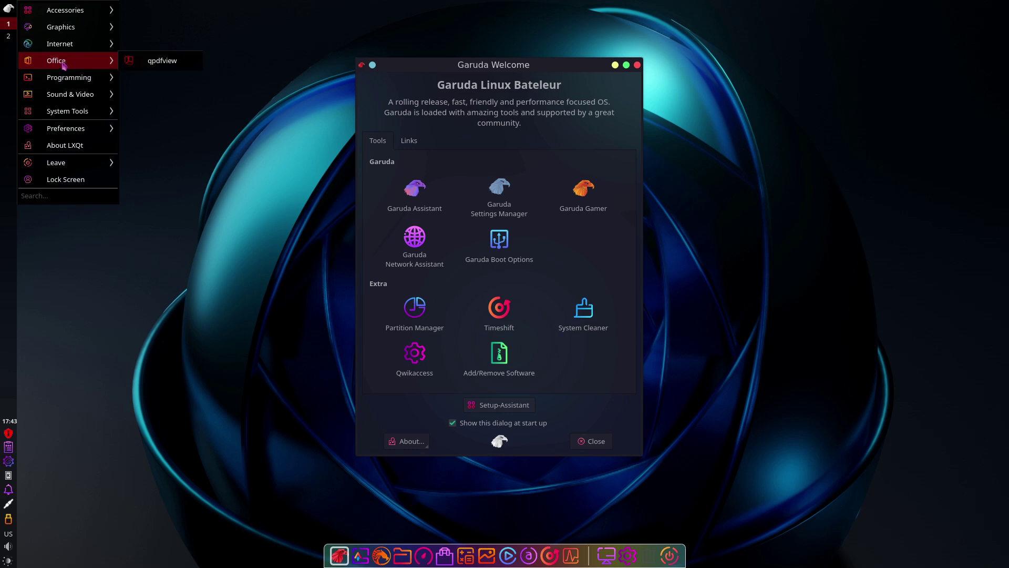
pyautogui.moveTo(71, 47)
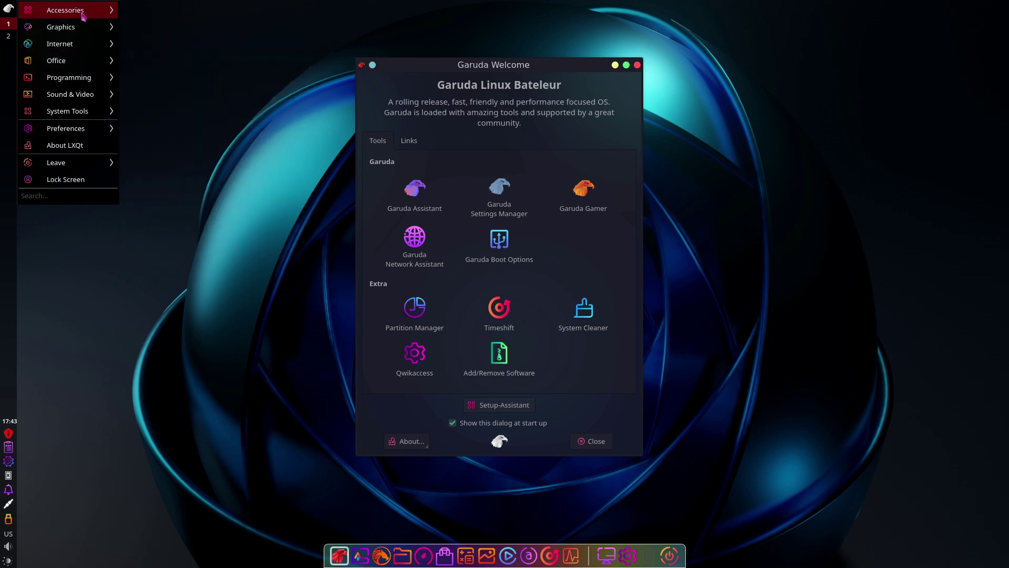
pyautogui.moveTo(83, 15)
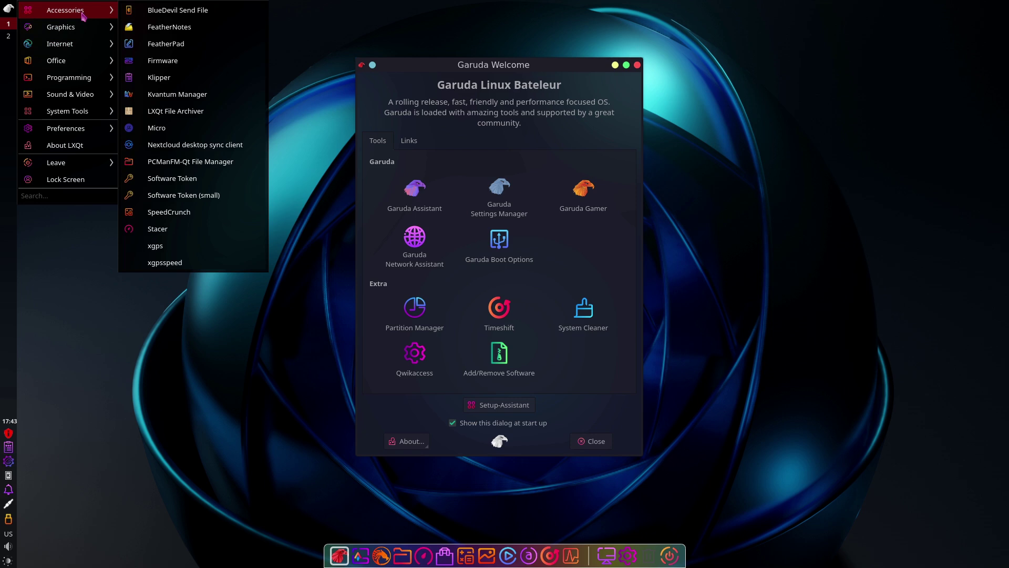
pyautogui.click(87, 301)
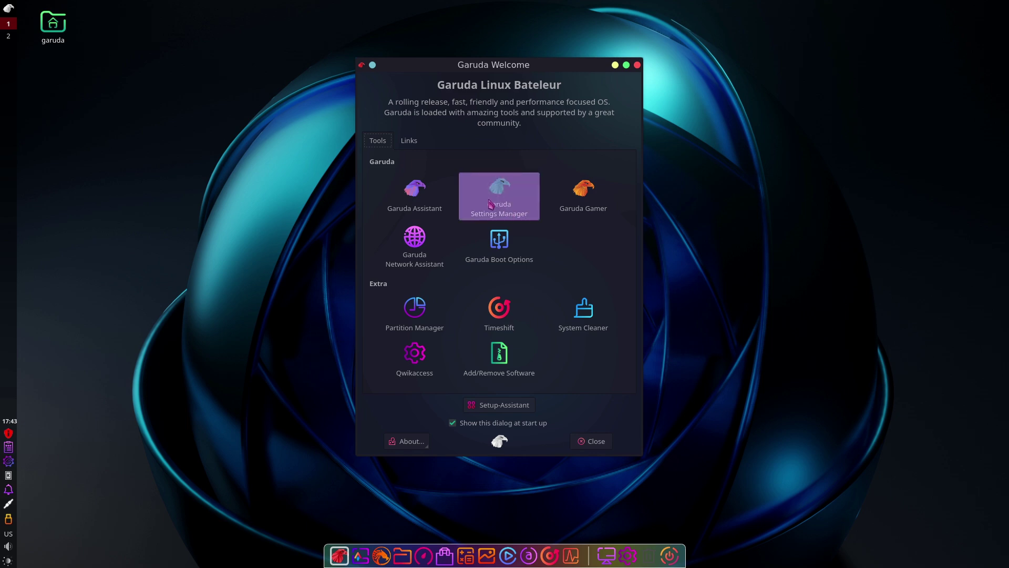
pyautogui.hotkey('alt', 'F4')
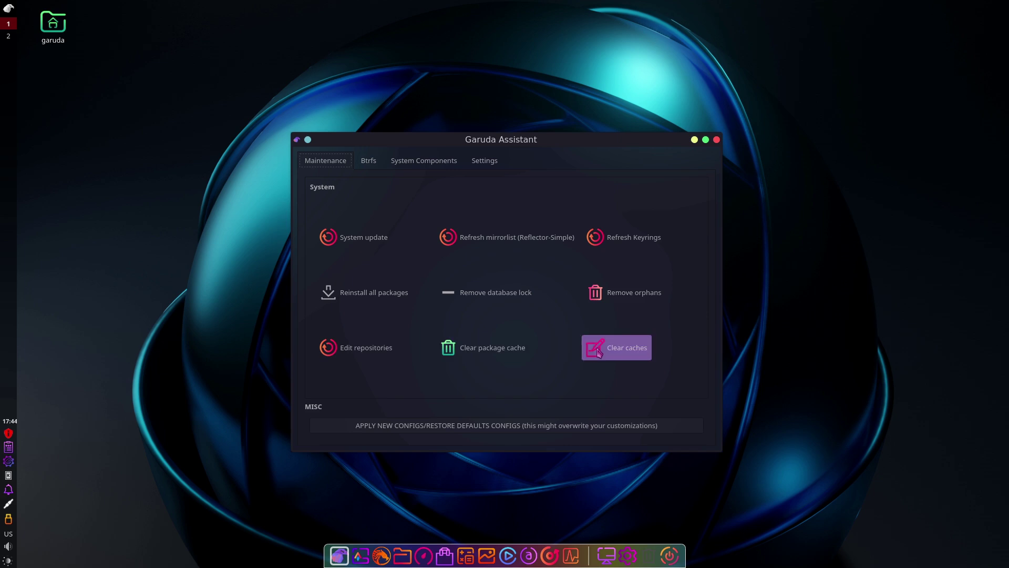
# Step: Review Btrfs timers and disk space, then open System Components and toggle Bluetooth support
pyautogui.click(376, 159)
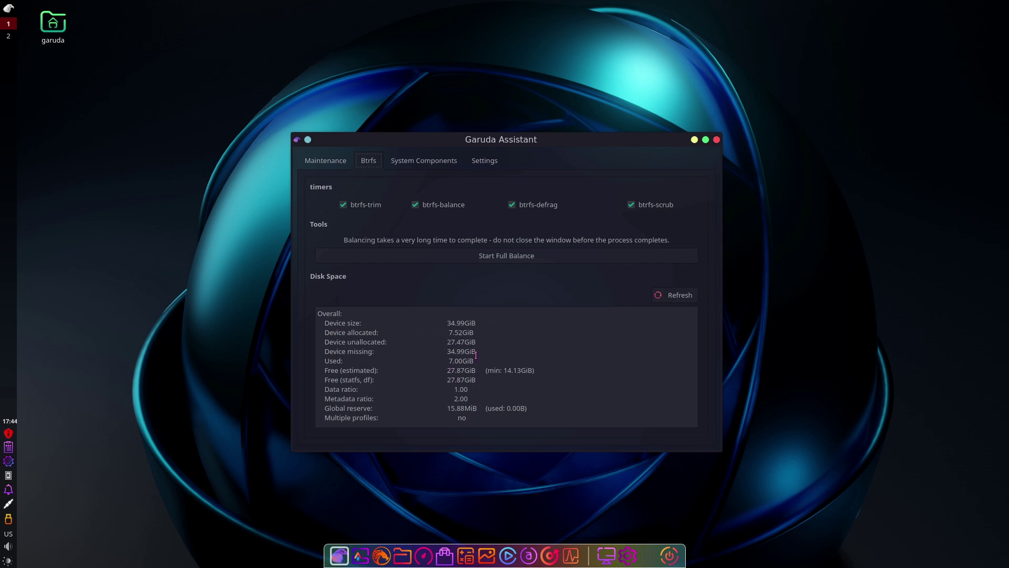
pyautogui.click(424, 161)
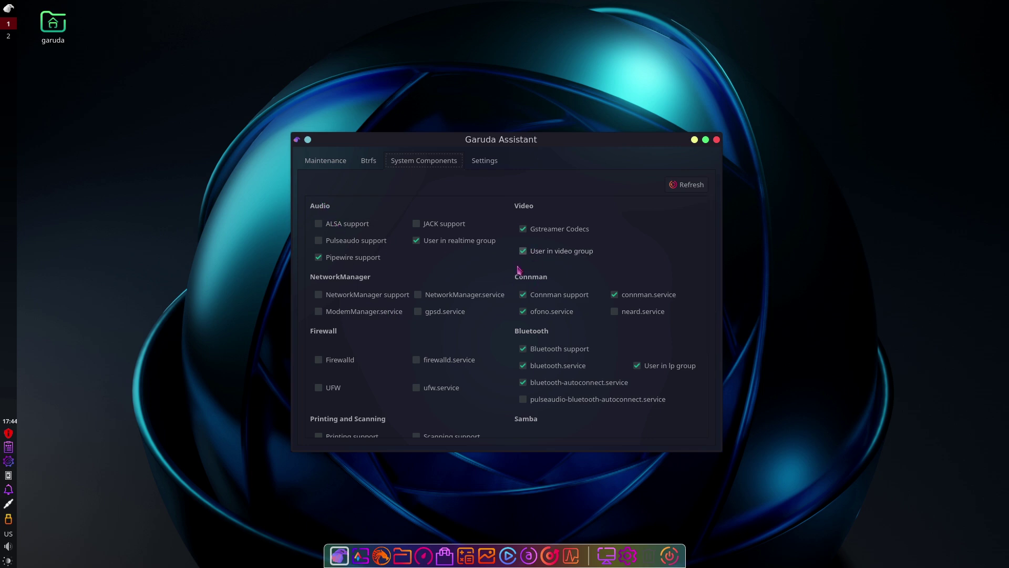
pyautogui.click(523, 349)
# Step: Toggle the Bluetooth support, bluetooth.service, bluetooth-autoconnect.service and User in lp group checkboxes
pyautogui.press('space')
pyautogui.press('Tab')
pyautogui.press('space')
pyautogui.press('Tab')
pyautogui.press('space')
pyautogui.press('Tab')
pyautogui.press('space')
pyautogui.hotkey('shift', 'Tab')
pyautogui.hotkey('shift', 'Tab')
pyautogui.hotkey('shift', 'Tab')
pyautogui.press('space')
pyautogui.press('space')
# Step: Enlarge the Assistant window to see more components, then show the Settings tab
pyautogui.moveTo(472, 451); pyautogui.dragTo(474, 512)
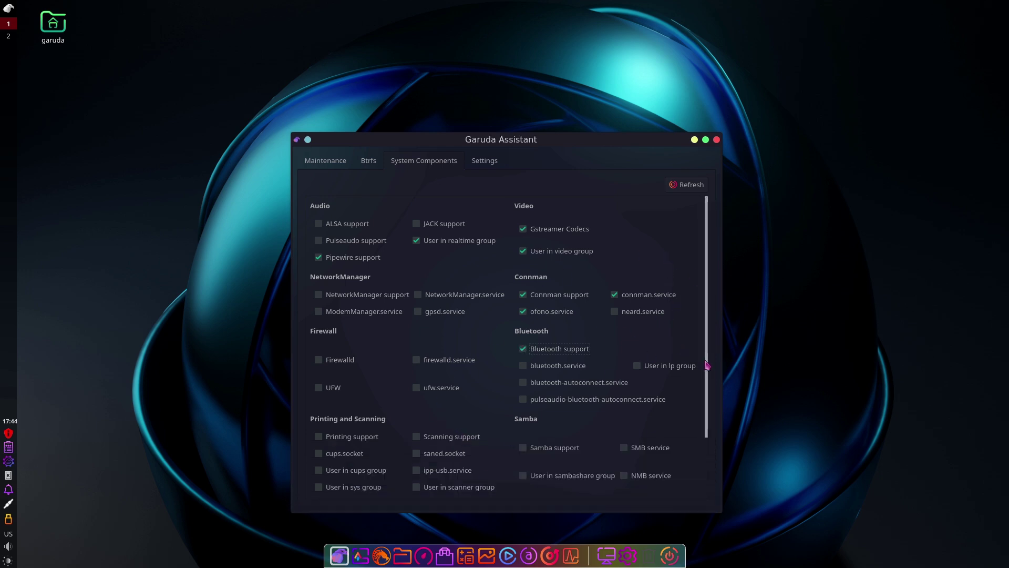
pyautogui.moveTo(707, 365); pyautogui.dragTo(715, 466)
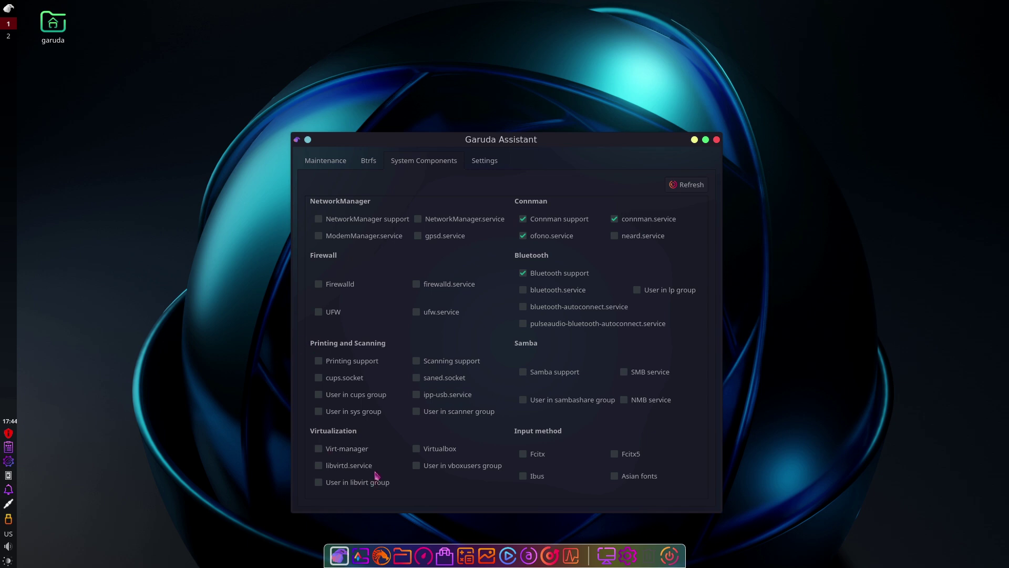
pyautogui.scroll(3, 598, 324)
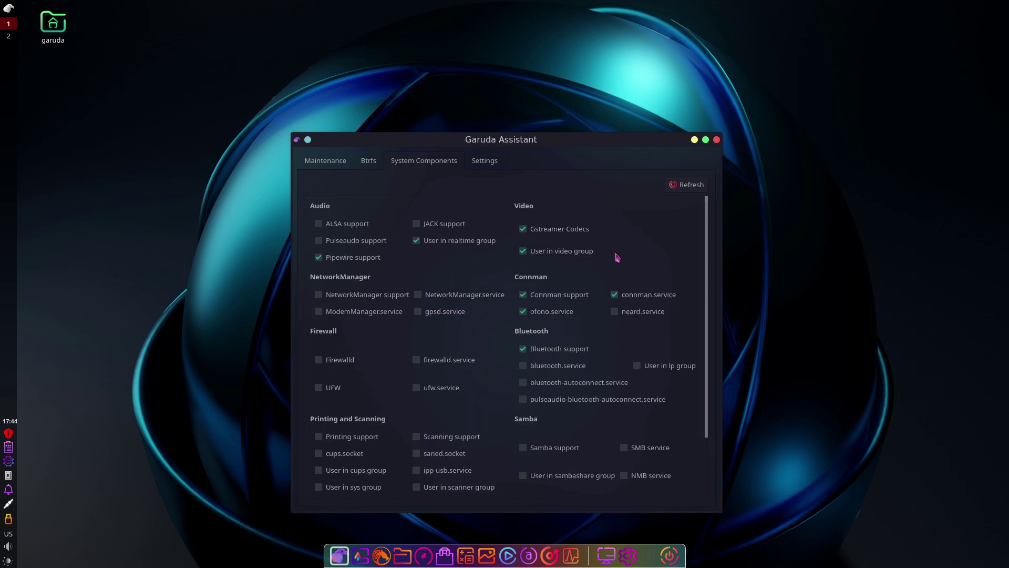
pyautogui.click(474, 160)
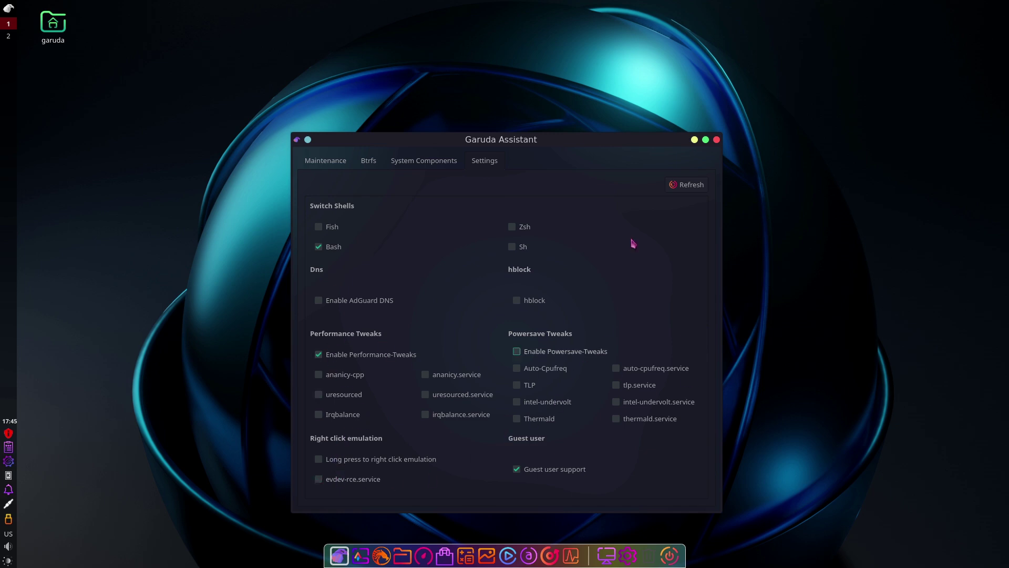
# Step: Check the running linux-zen 5.13.9 kernel and VirtualBox display drivers in Garuda Settings Manager, then quit it
pyautogui.click(717, 140)
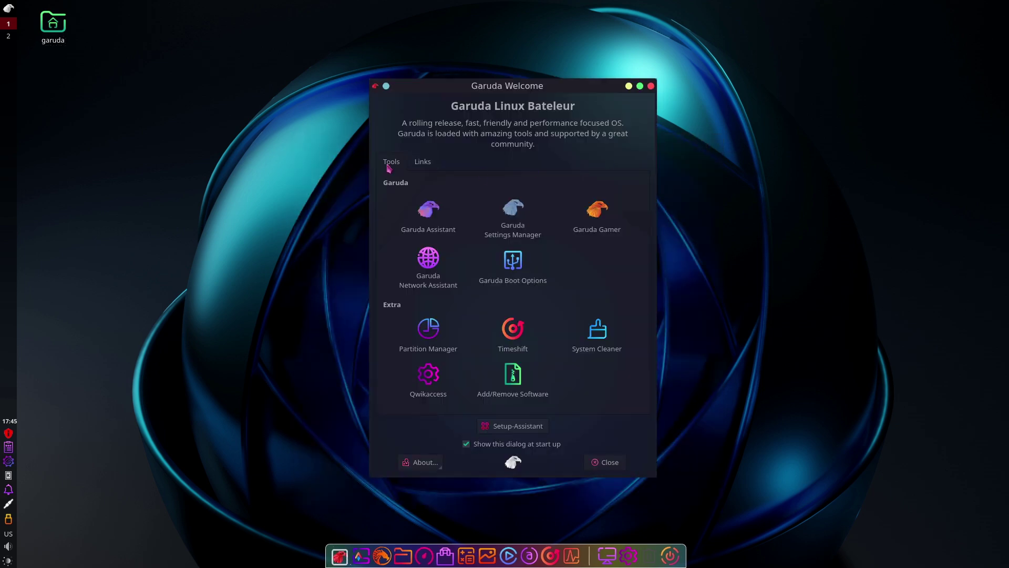
pyautogui.click(513, 215)
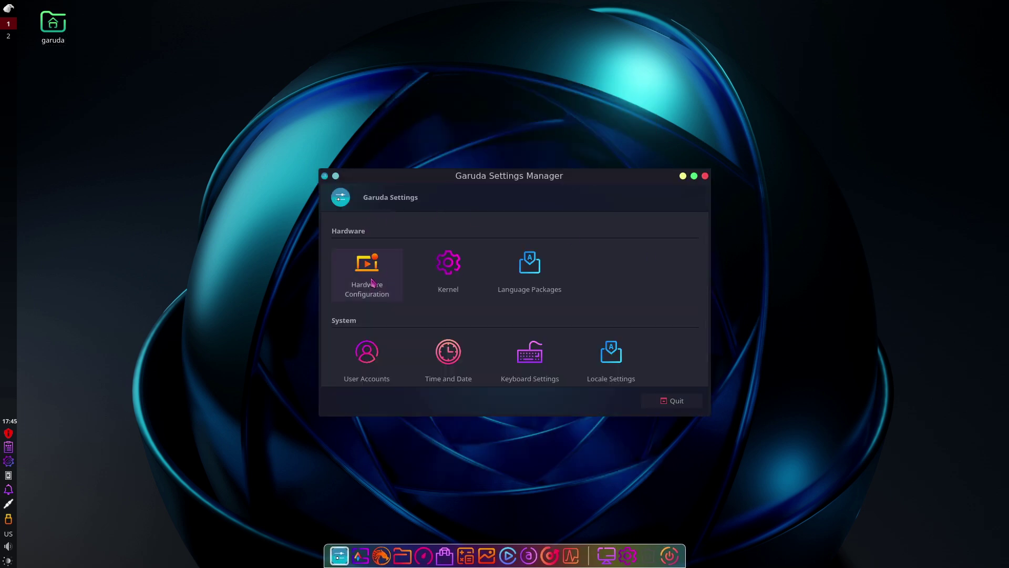
pyautogui.click(449, 271)
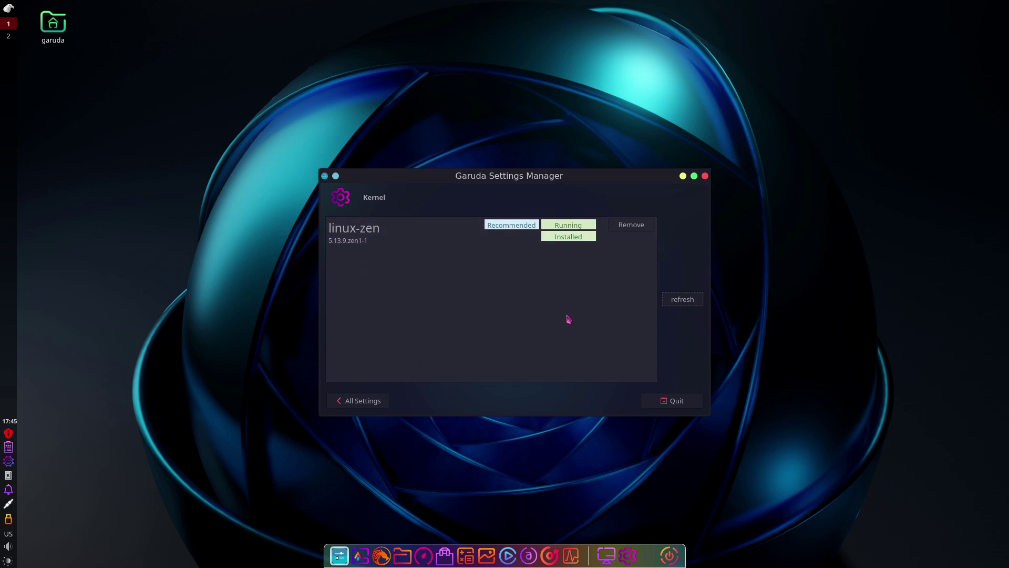
pyautogui.click(358, 400)
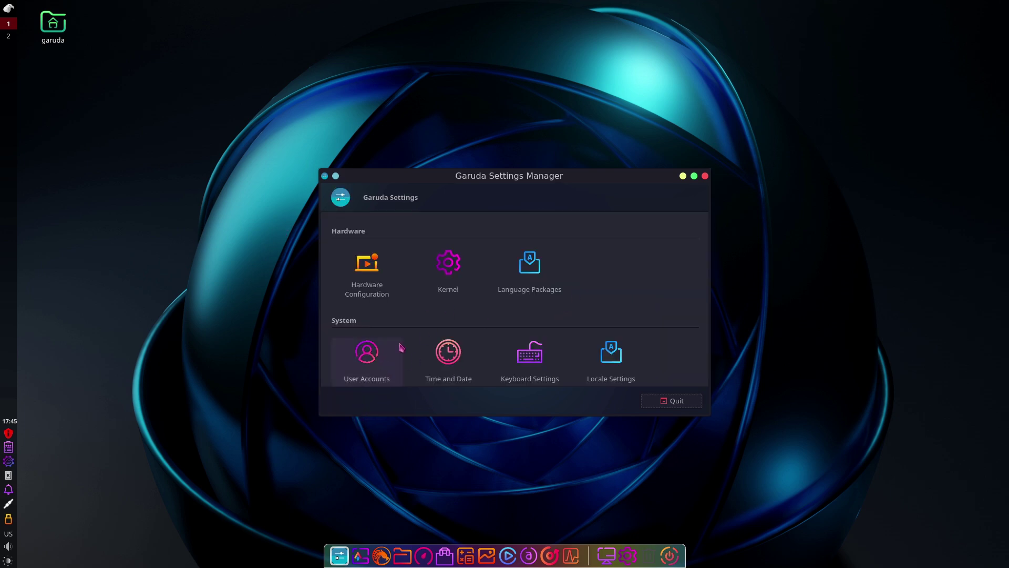
pyautogui.click(386, 268)
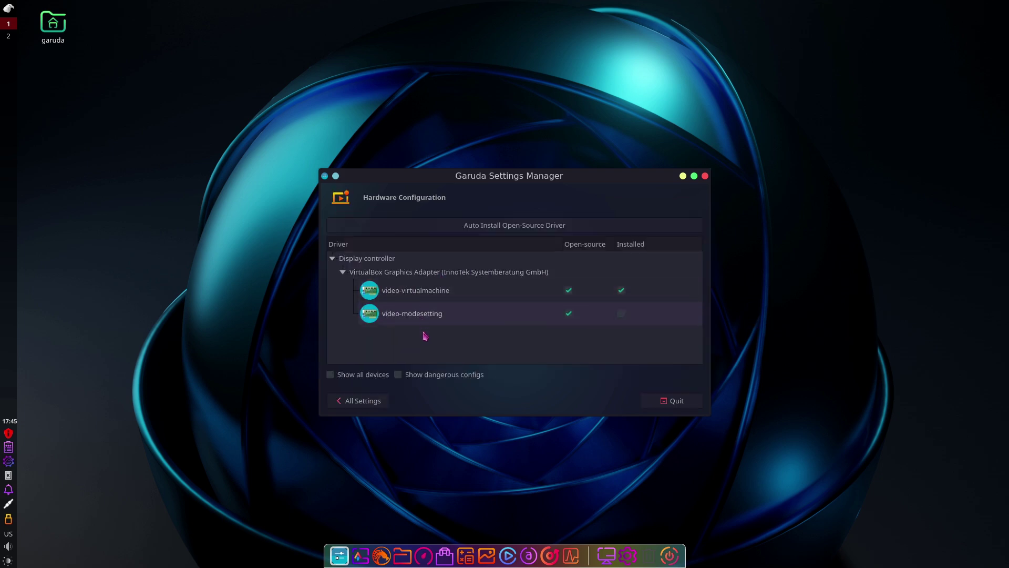
pyautogui.click(678, 403)
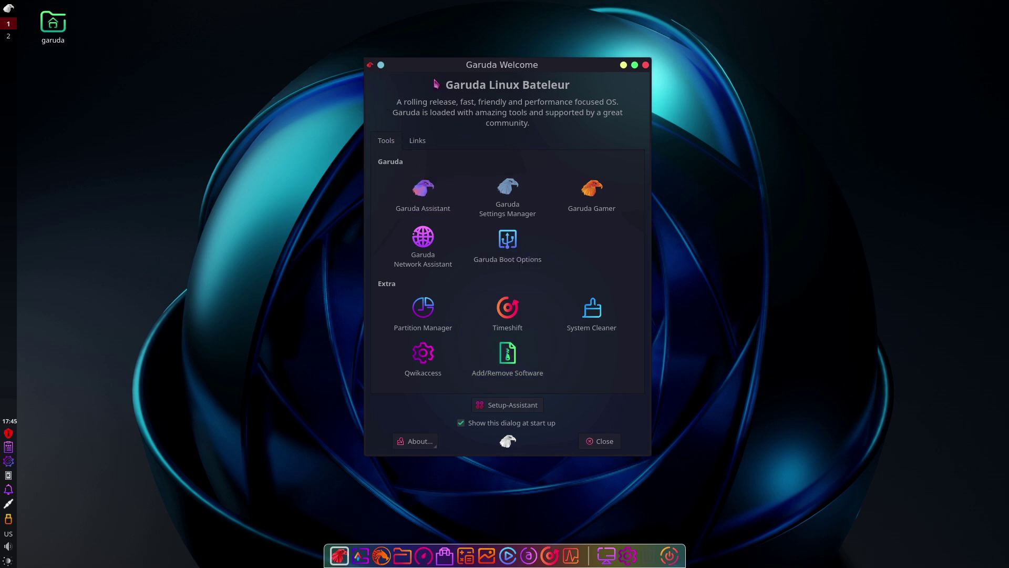
# Step: View Garuda Welcome's web links, then launch Garuda Gamer and browse its emulators list
pyautogui.click(418, 141)
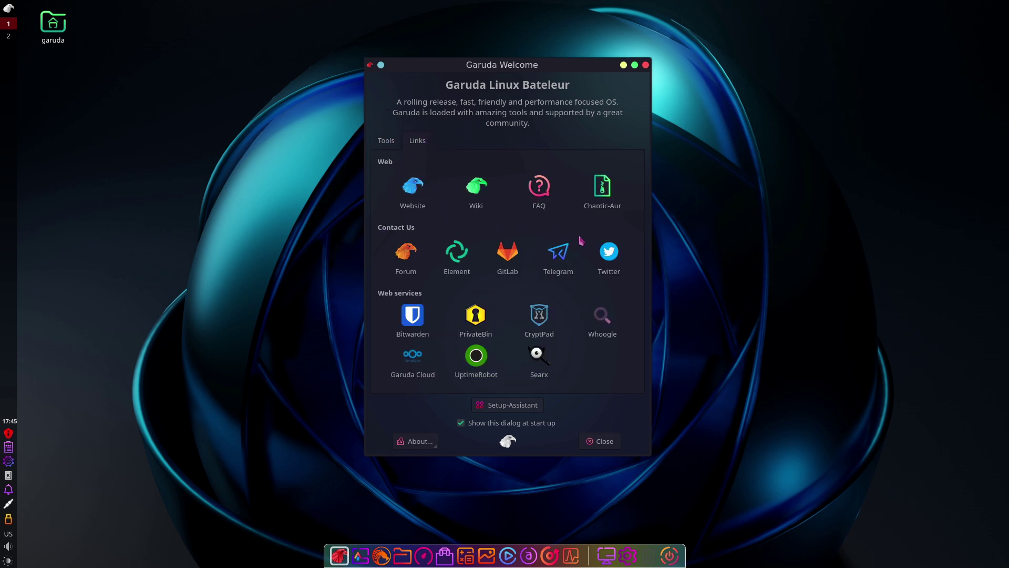
pyautogui.click(646, 65)
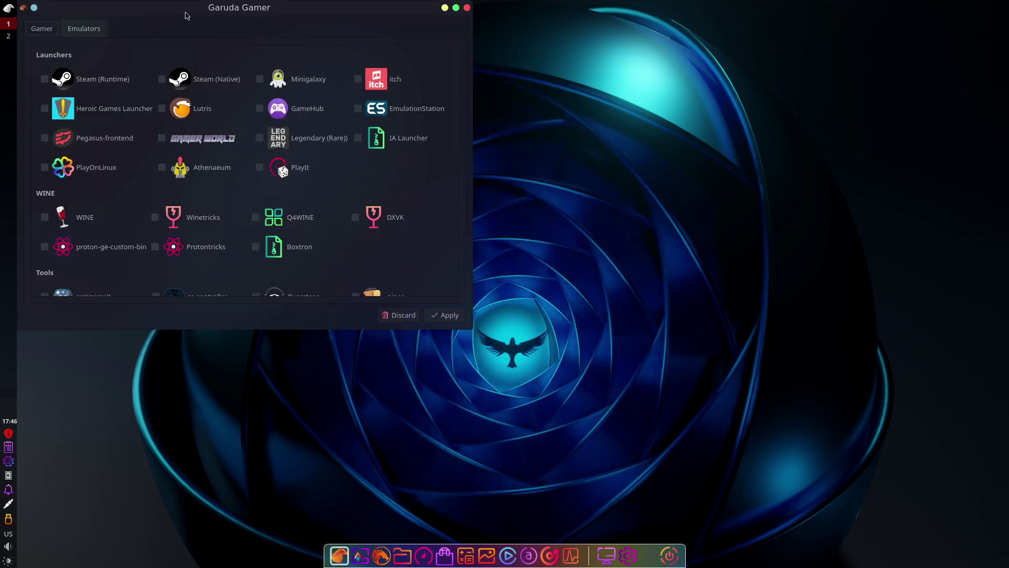
pyautogui.moveTo(225, 16); pyautogui.dragTo(370, 118)
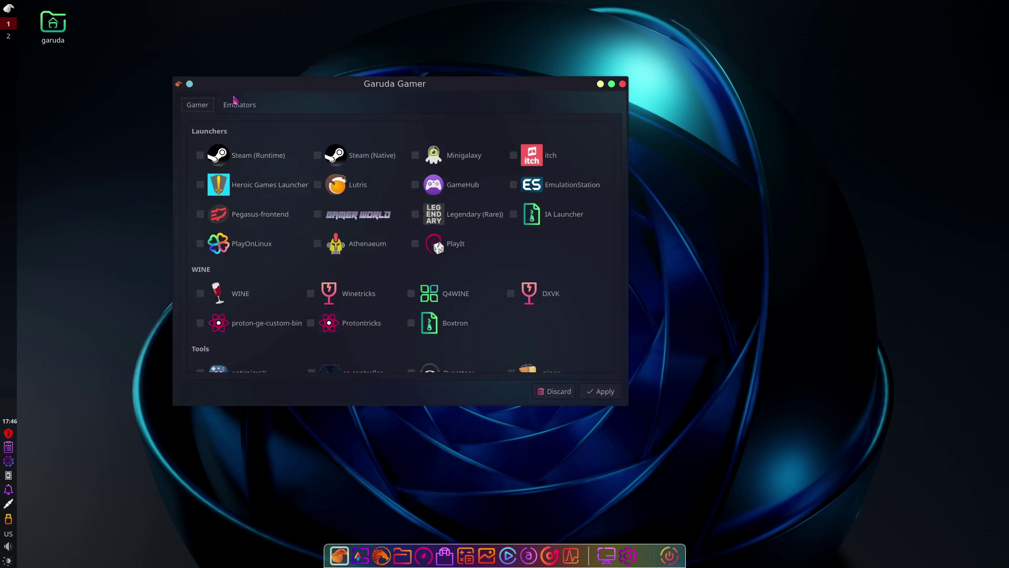
pyautogui.click(235, 102)
pyautogui.scroll(-3, 501, 258)
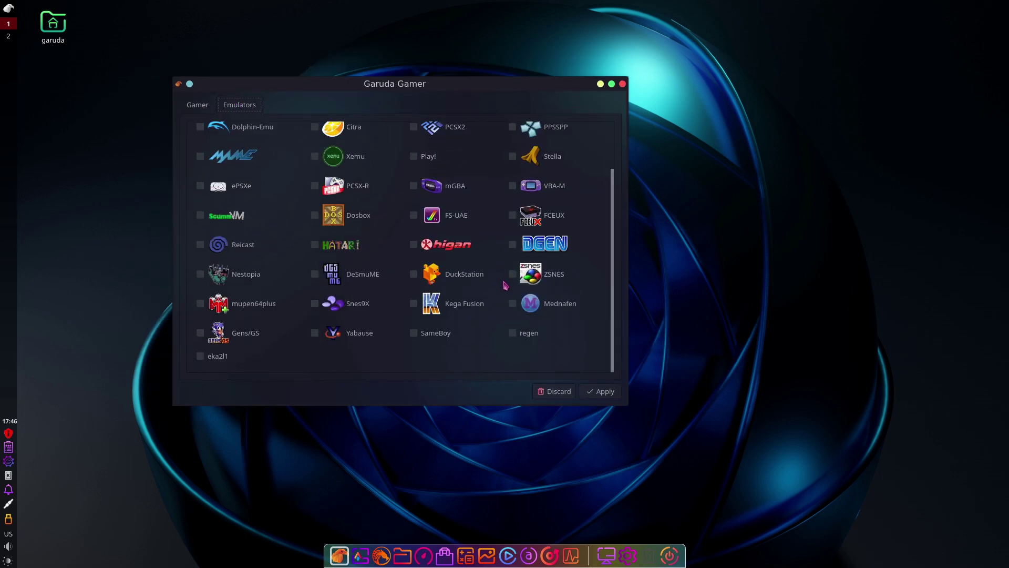
pyautogui.scroll(3, 451, 317)
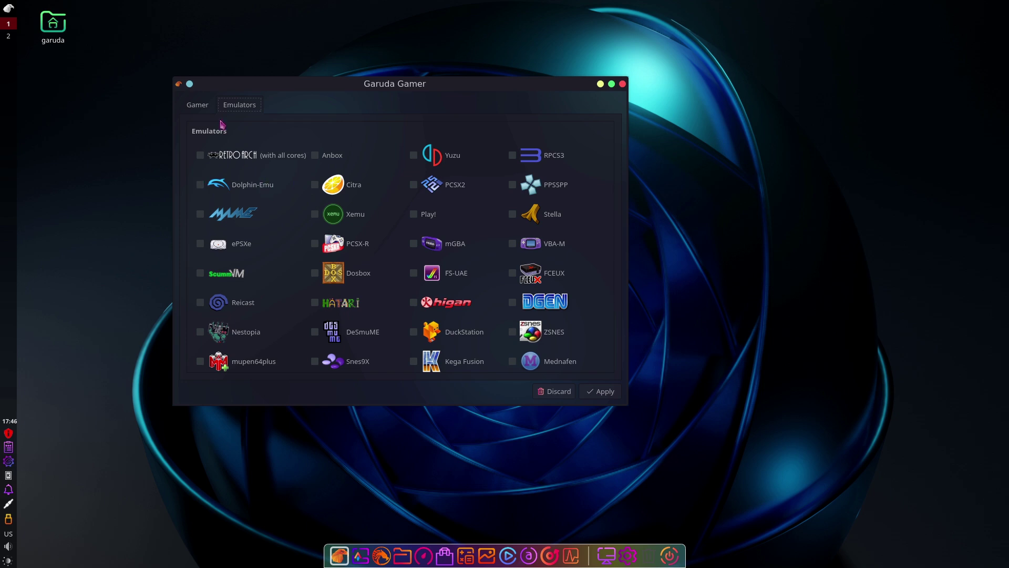
# Step: Browse Gamer's launchers, WINE tools and gaming utilities, then close Garuda Gamer
pyautogui.click(197, 108)
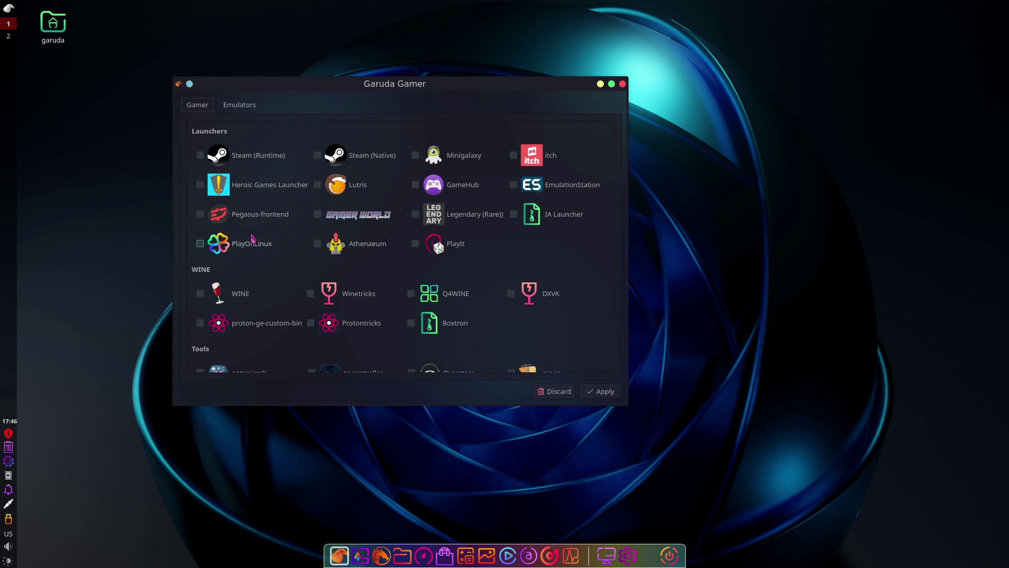
pyautogui.scroll(-2, 592, 243)
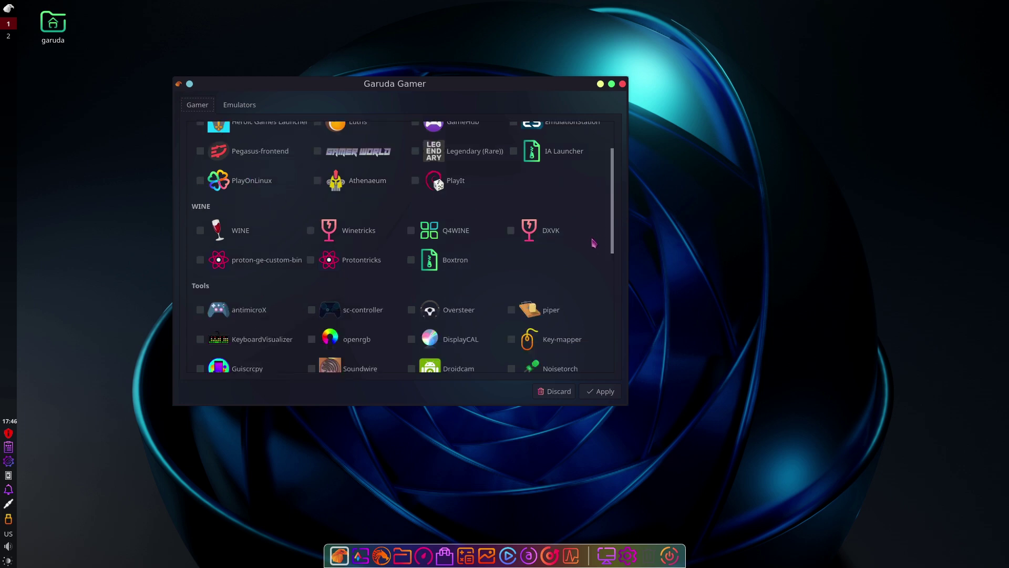
pyautogui.scroll(-1, 605, 245)
pyautogui.moveTo(613, 238); pyautogui.dragTo(612, 126)
pyautogui.click(623, 84)
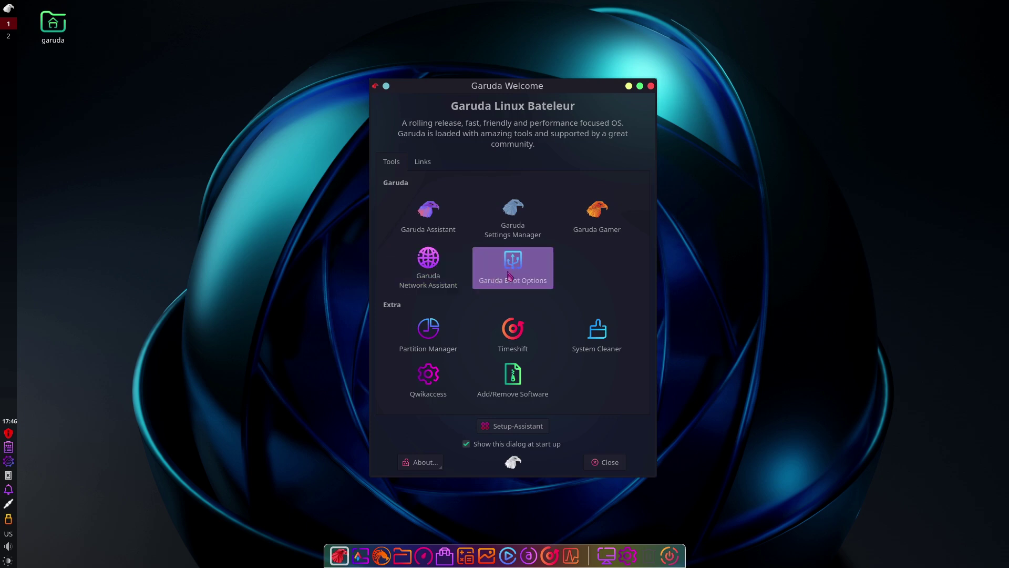
# Step: Keep Garuda as the default boot entry in Boot Options, then close it and Garuda Welcome
pyautogui.press('super+q')
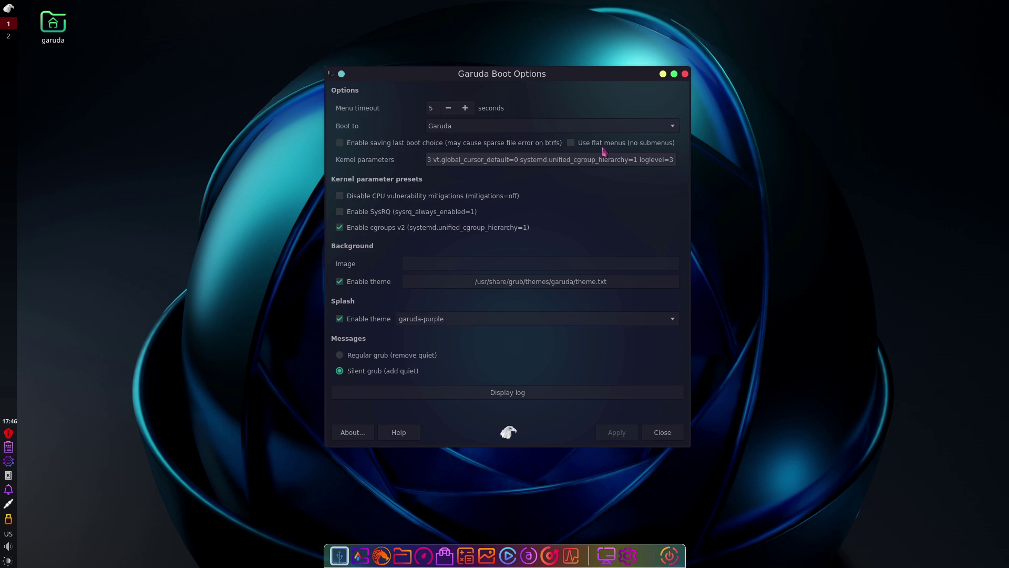
pyautogui.click(641, 130)
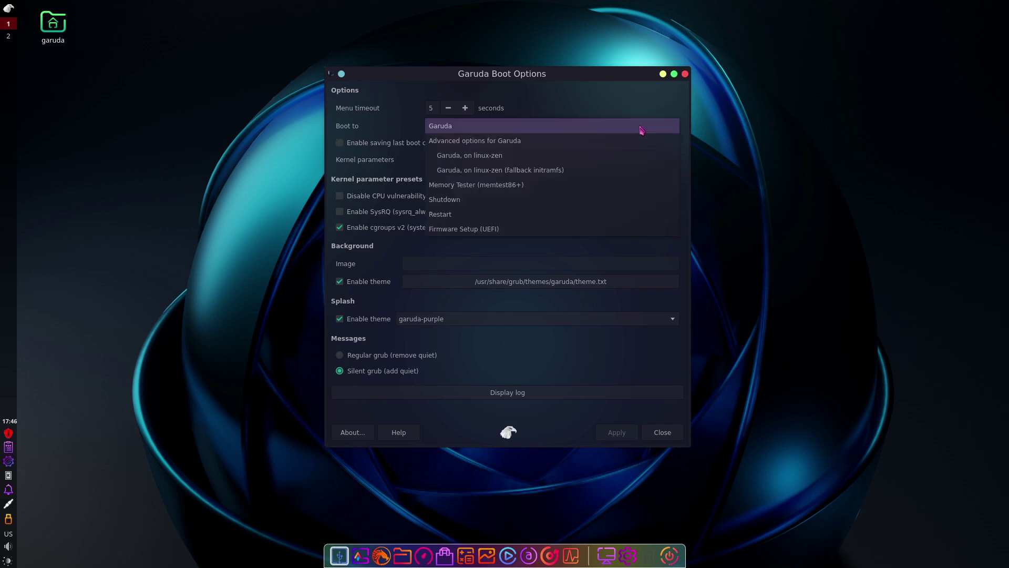
pyautogui.click(641, 130)
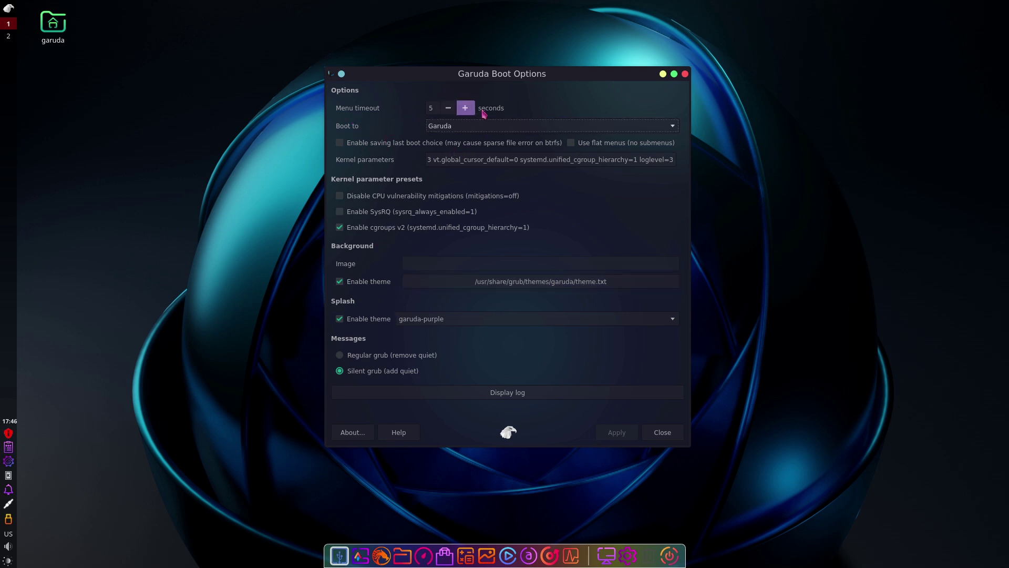
pyautogui.click(686, 74)
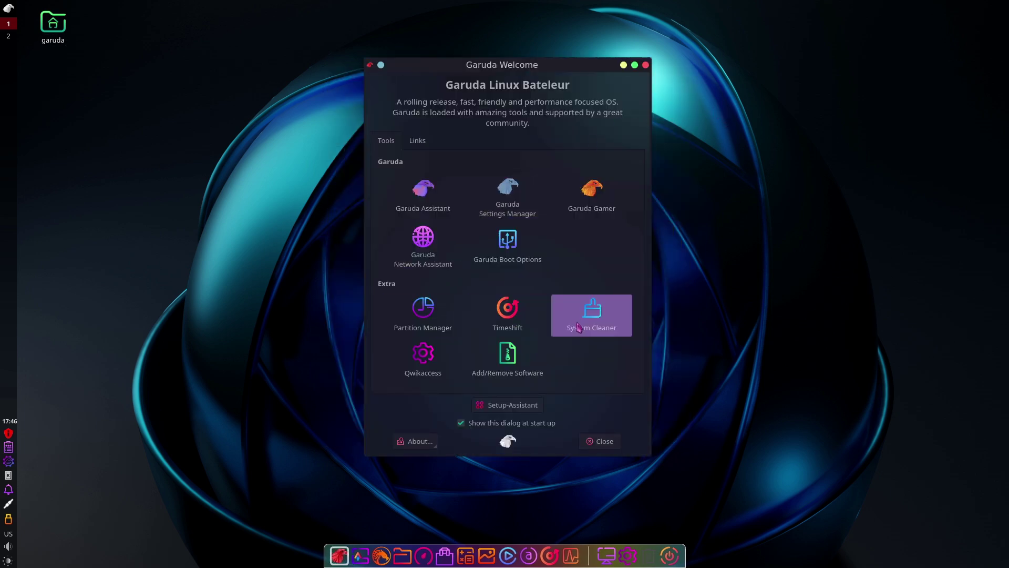
pyautogui.click(646, 67)
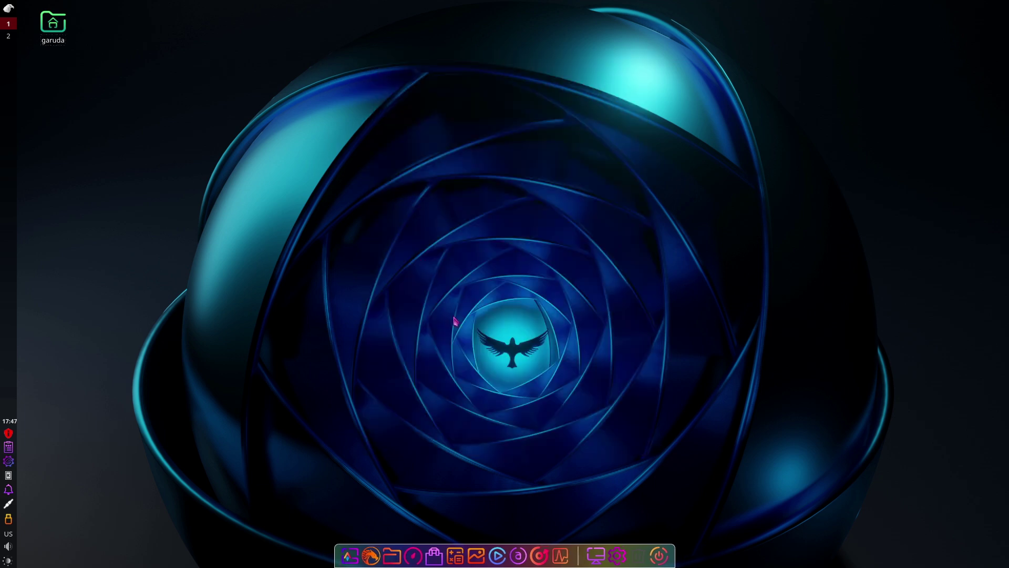